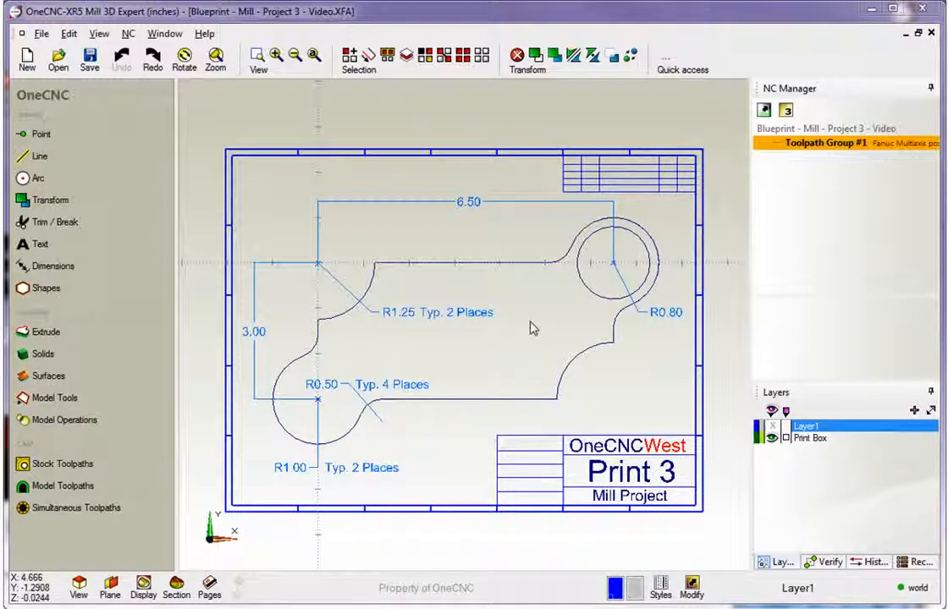
Hide the Print Box layer and draw connected lines from the origin to X6.5 Y0 and down to X6.5 Y-3.
click(771, 438)
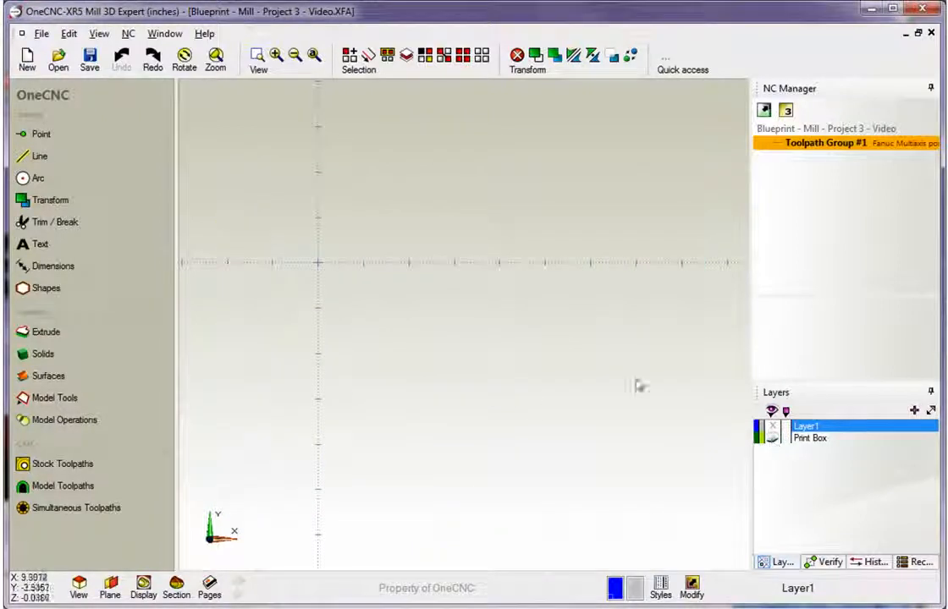
click(34, 159)
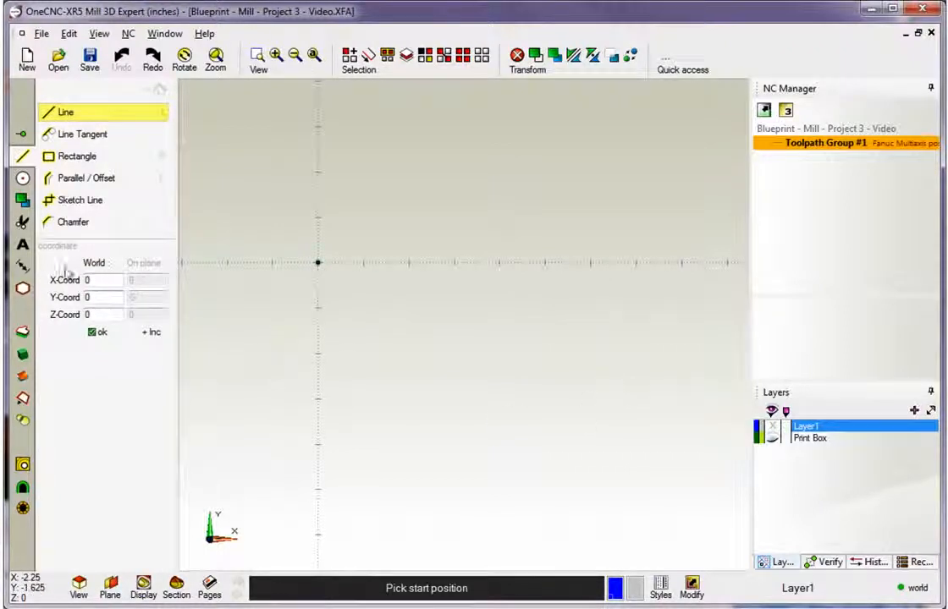
click(95, 334)
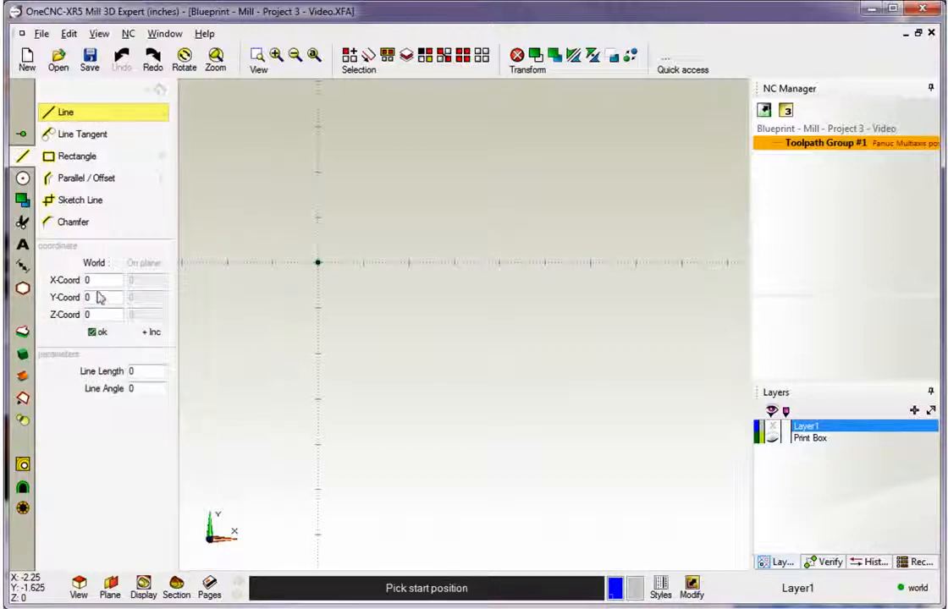
text(6.5)
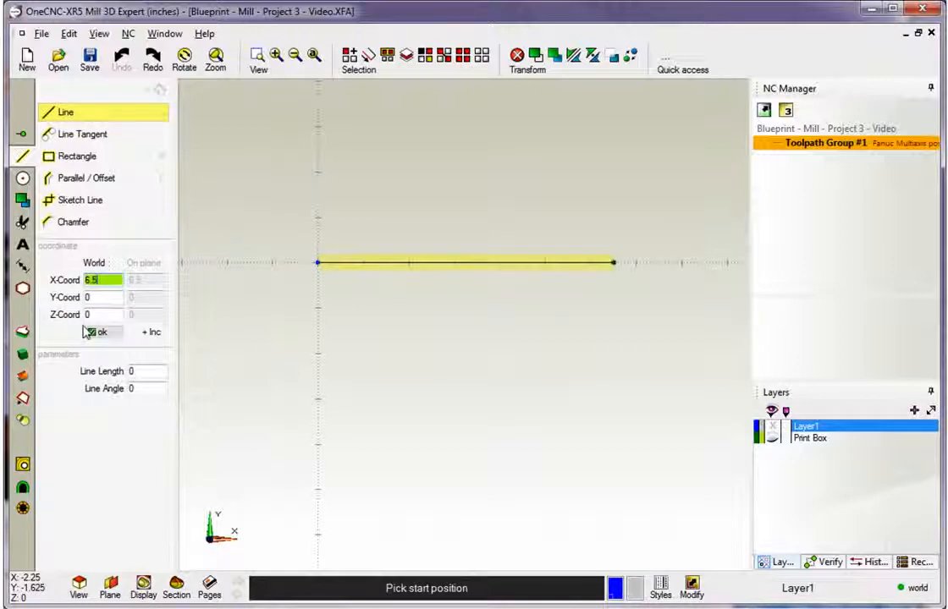
key(Tab)
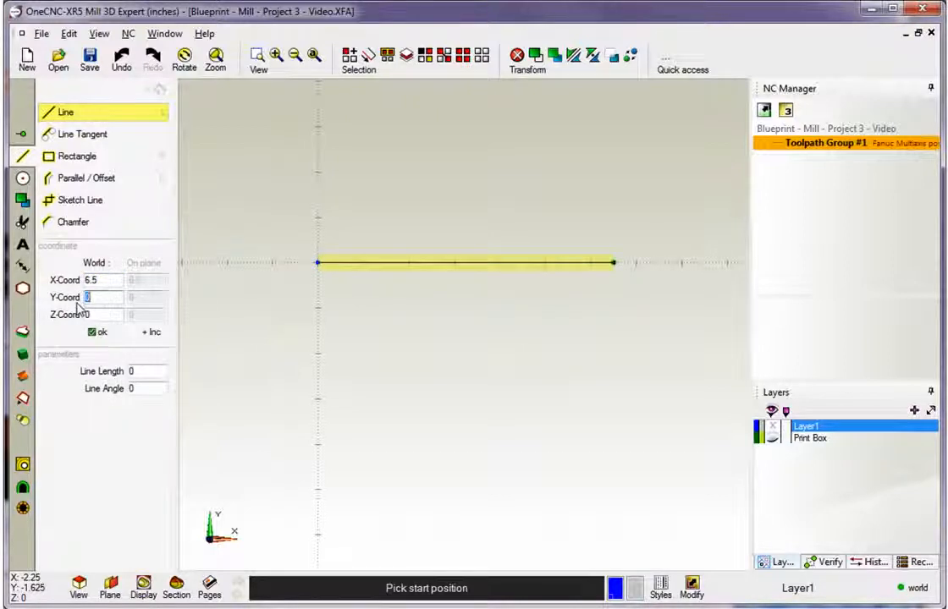
key(Return)
text(-3)
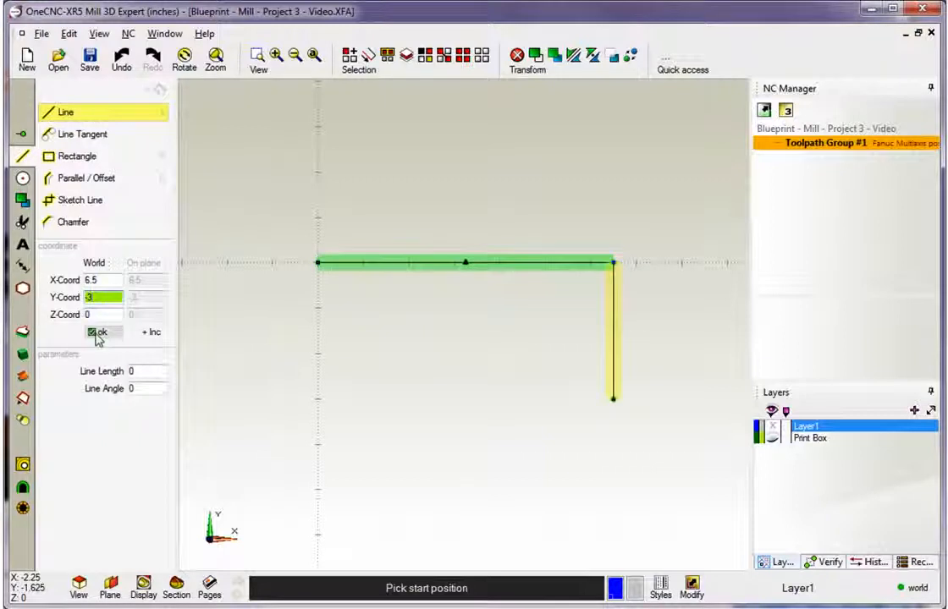
Continue the line chain to X0 Y-3 and back to X0 Y0 to close the rectangle, then exit the Line command.
click(85, 282)
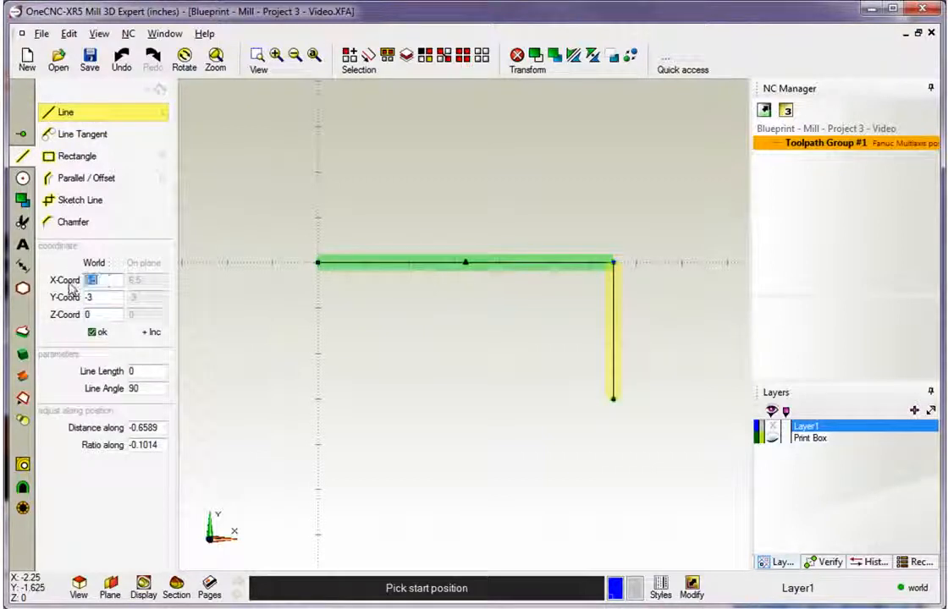
key(Return)
text(0)
key(Tab)
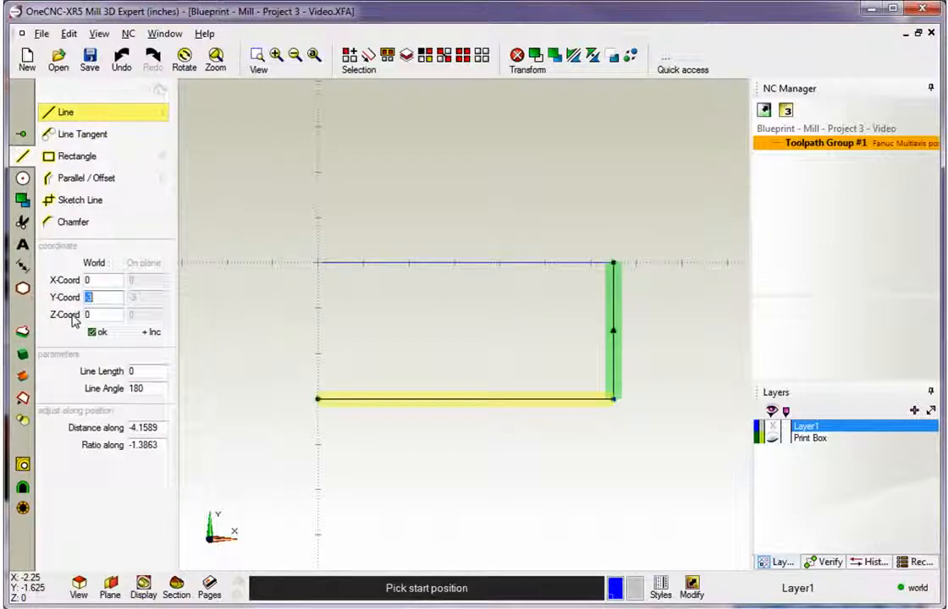
key(Return)
text(0)
click(96, 333)
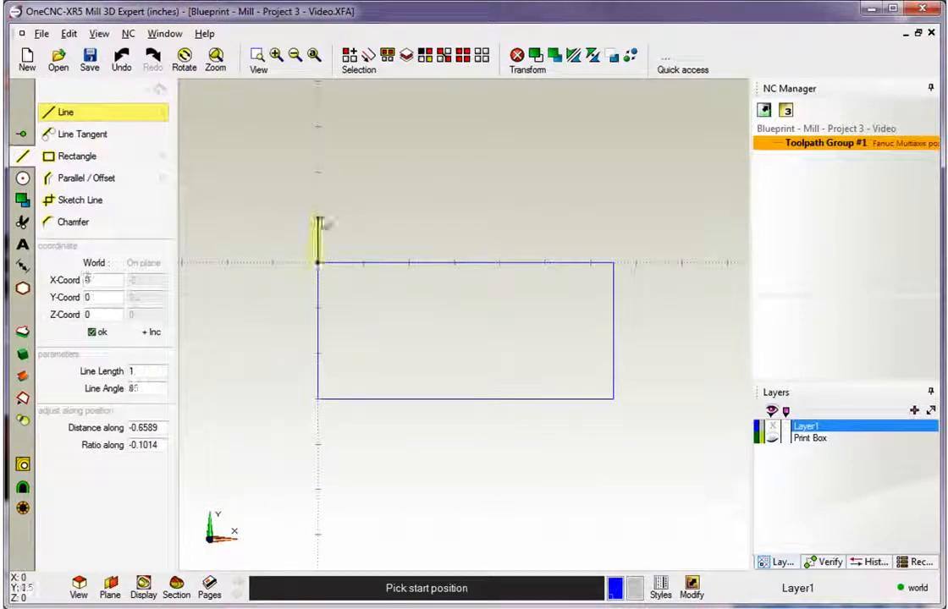
click(283, 248)
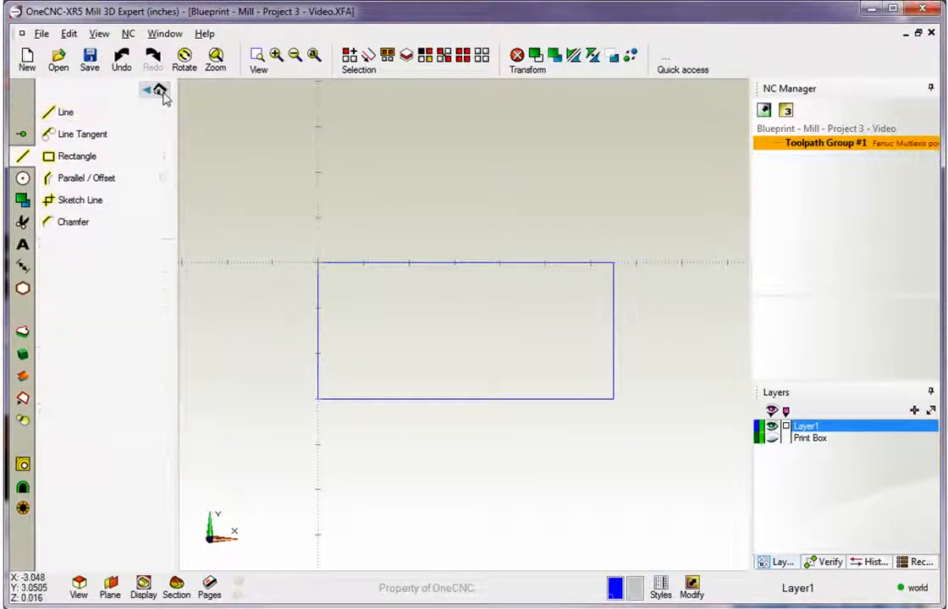
click(160, 90)
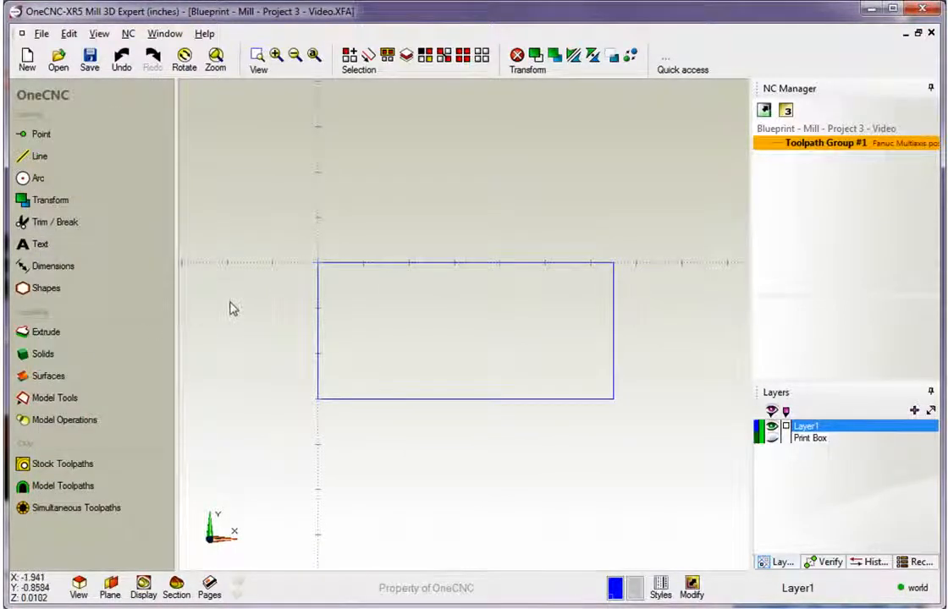
Consult the Print Box layer, hide it again, and draw 2.5-diameter circles centred on the rectangle's upper-left and lower-right corners.
click(771, 438)
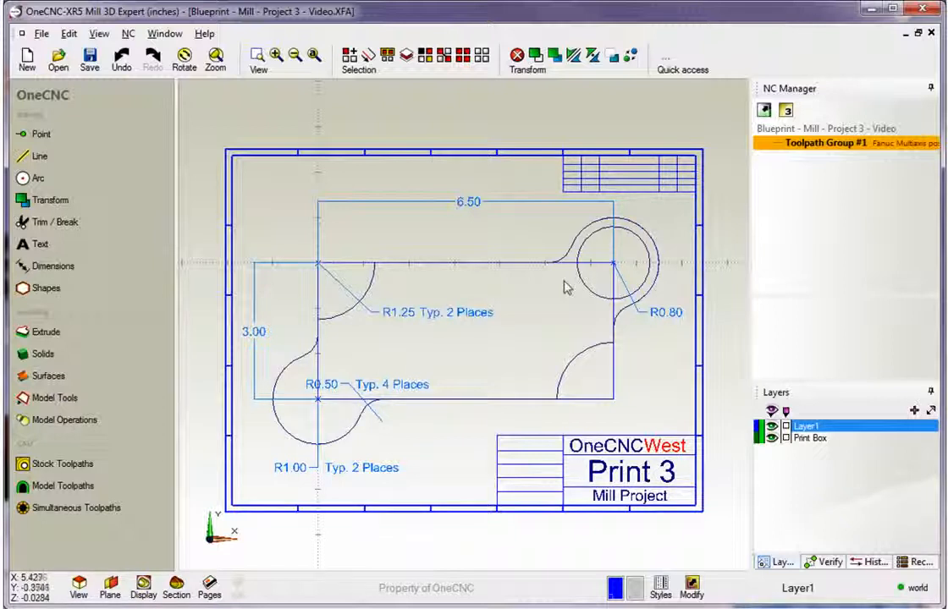
click(771, 439)
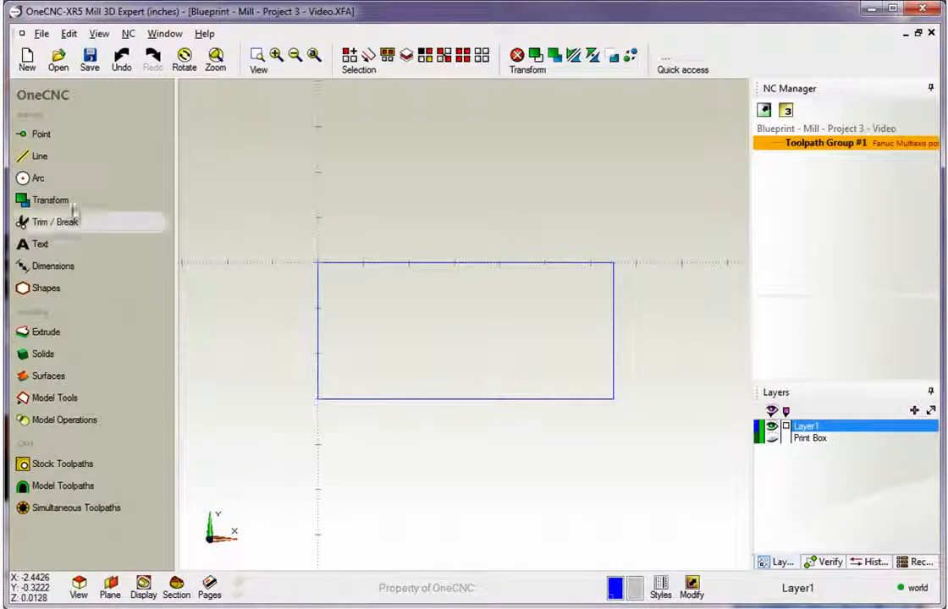
click(38, 180)
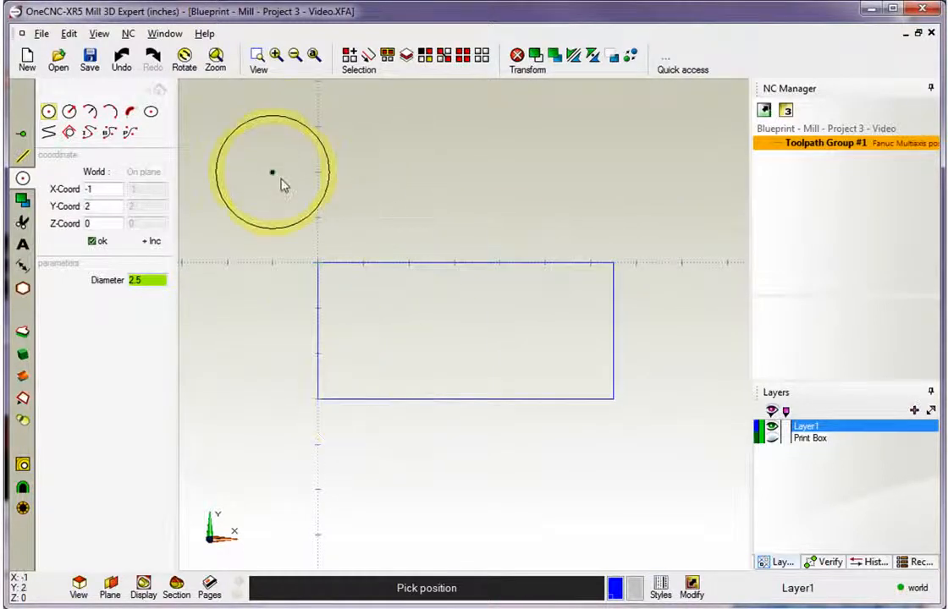
click(317, 263)
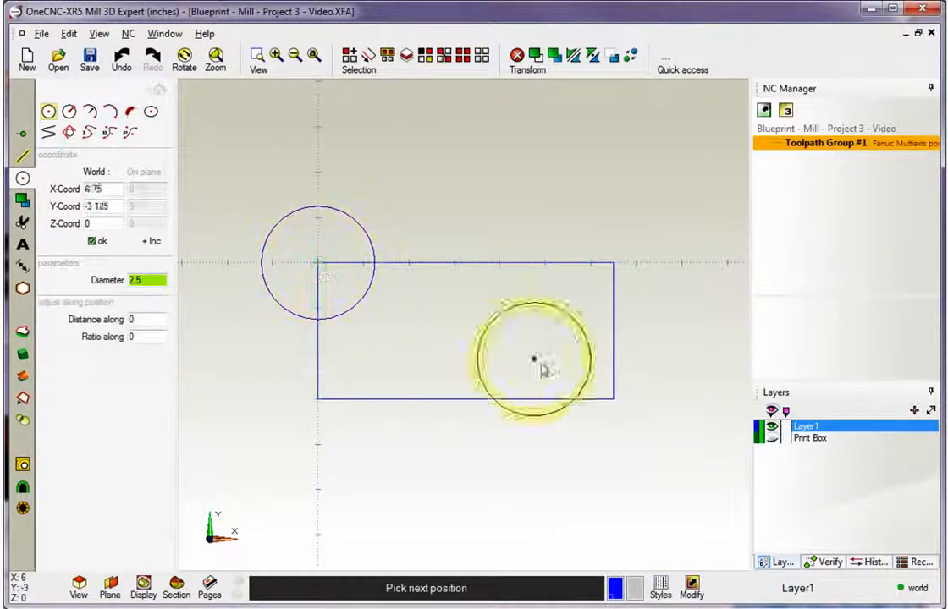
click(615, 404)
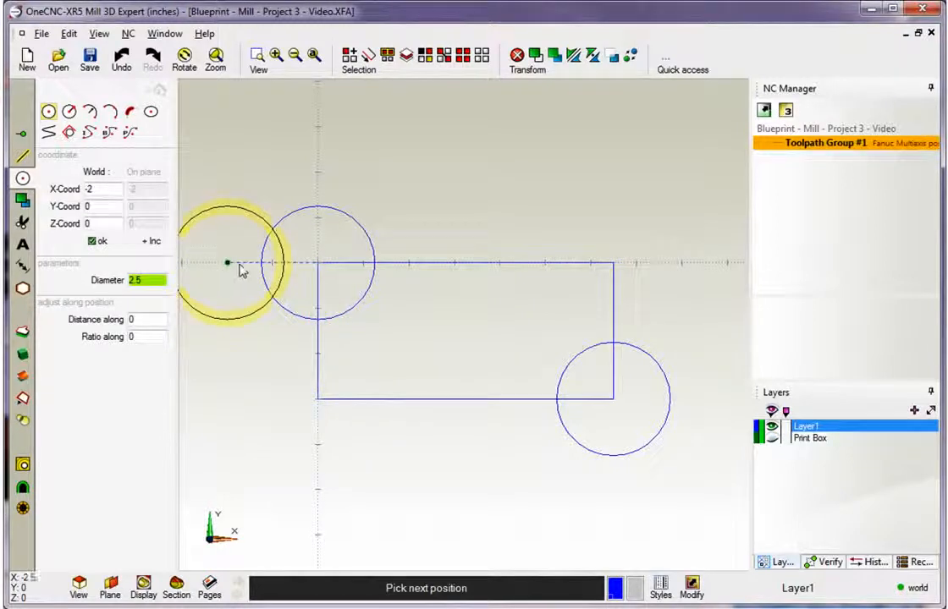
Draw two circles of diameter 2 centred on the rectangle's lower-left and upper-right corners, and finish the circle command.
drag(148, 281, 119, 284)
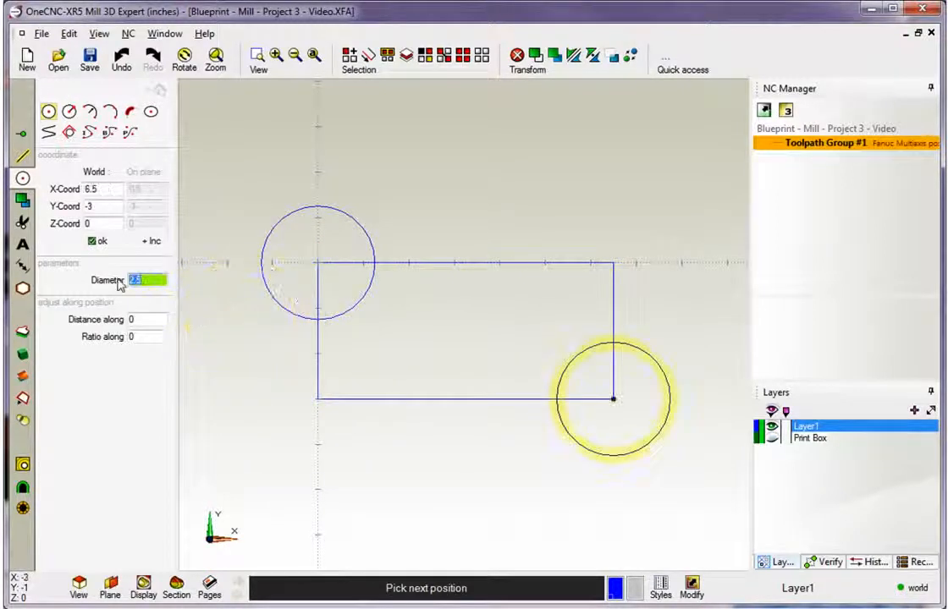
text(2)
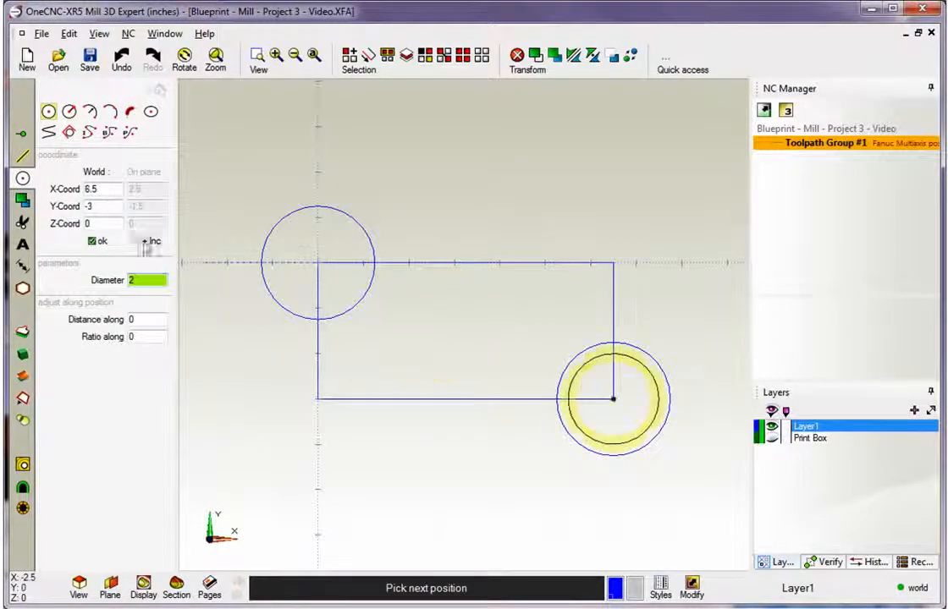
click(317, 398)
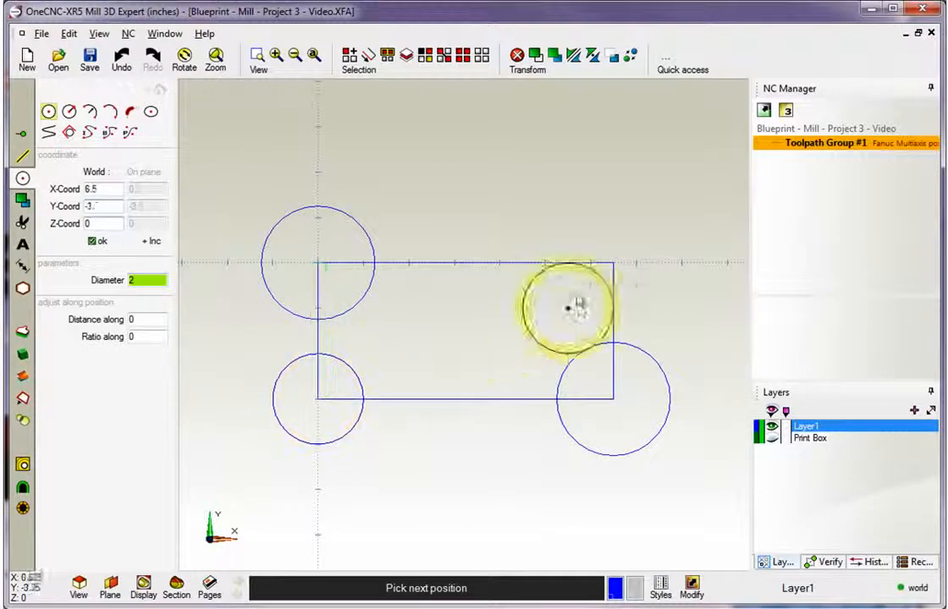
click(613, 265)
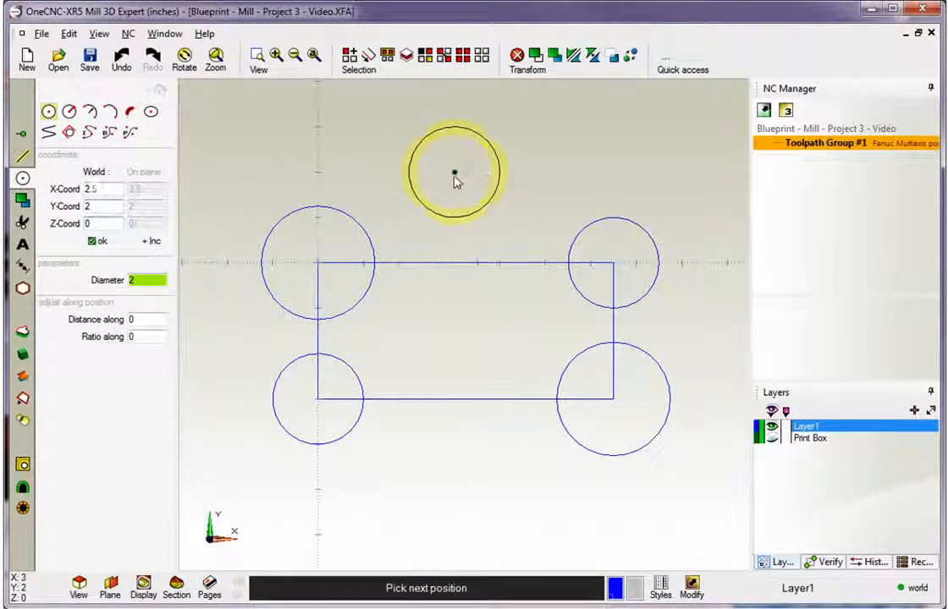
key(Escape)
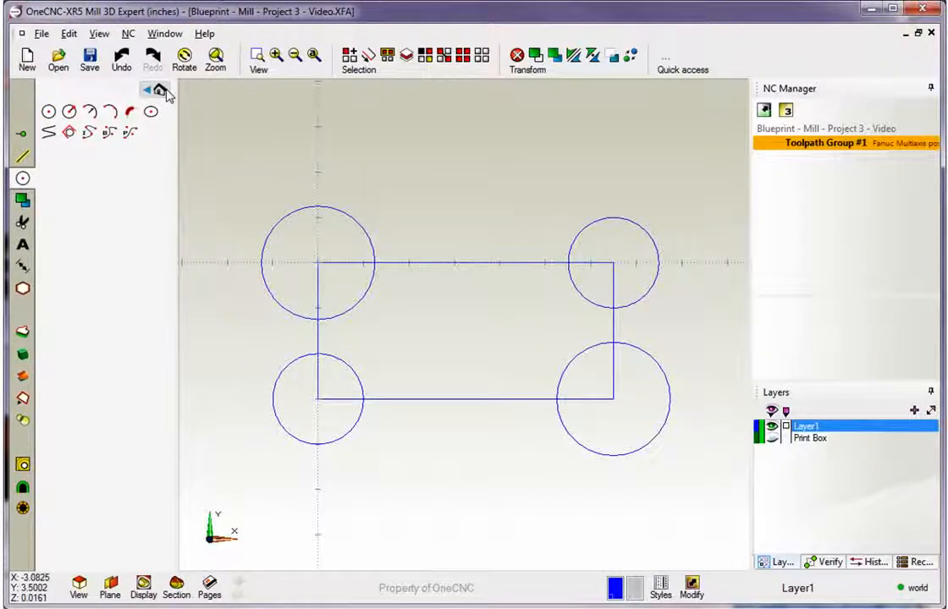
click(159, 89)
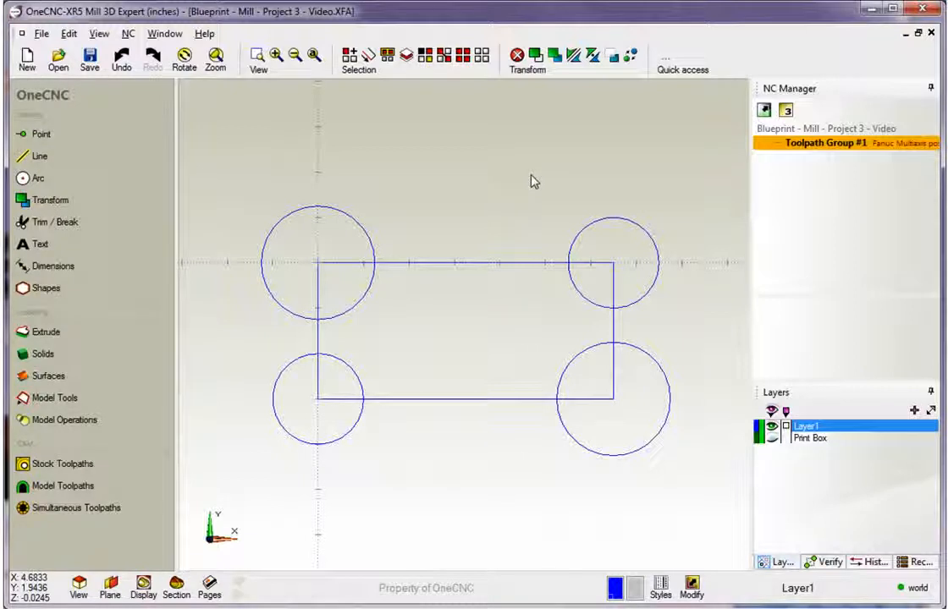
Use Trim two on the upper-left circle with the top and left lines, keeping only the concave arc inside the rectangle.
click(59, 227)
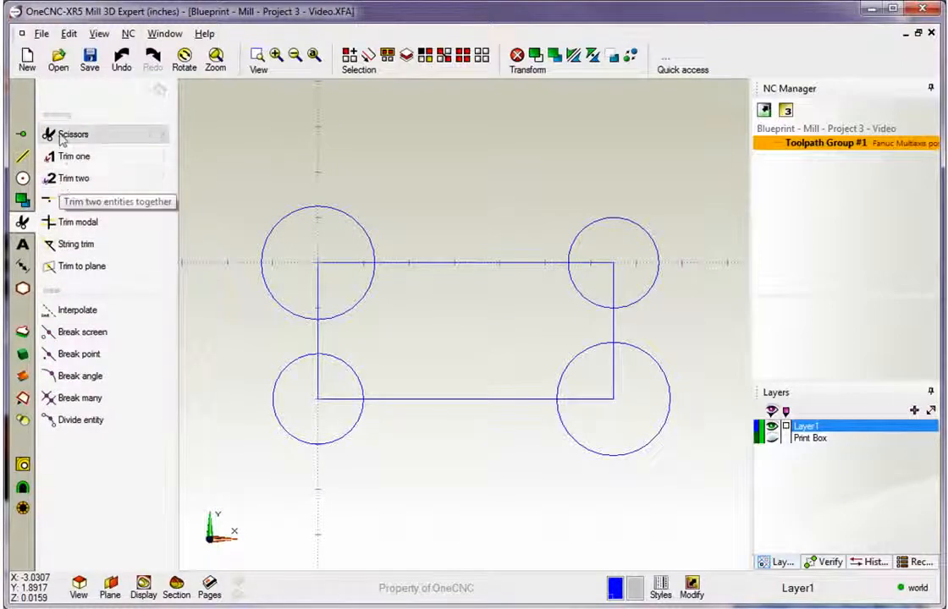
click(69, 183)
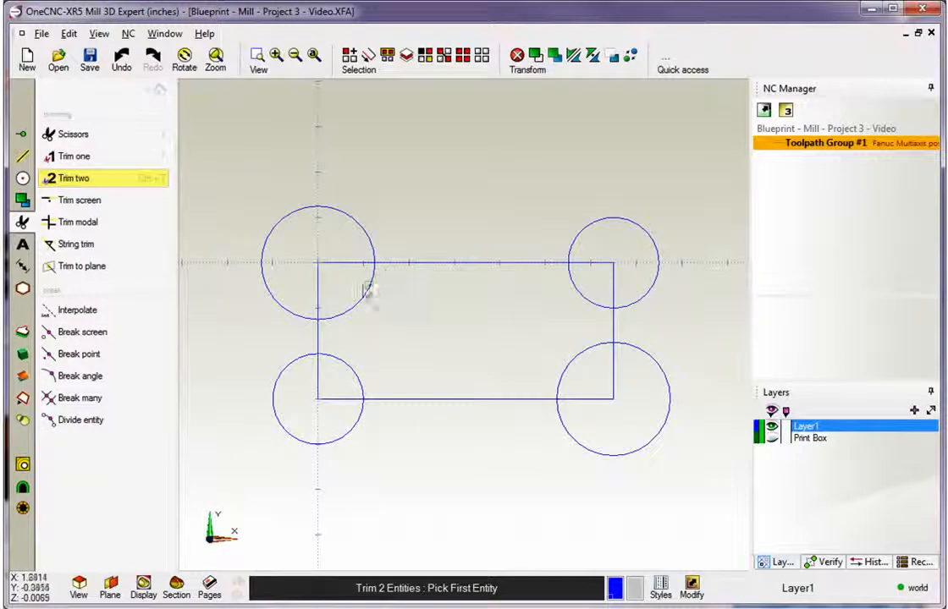
click(426, 264)
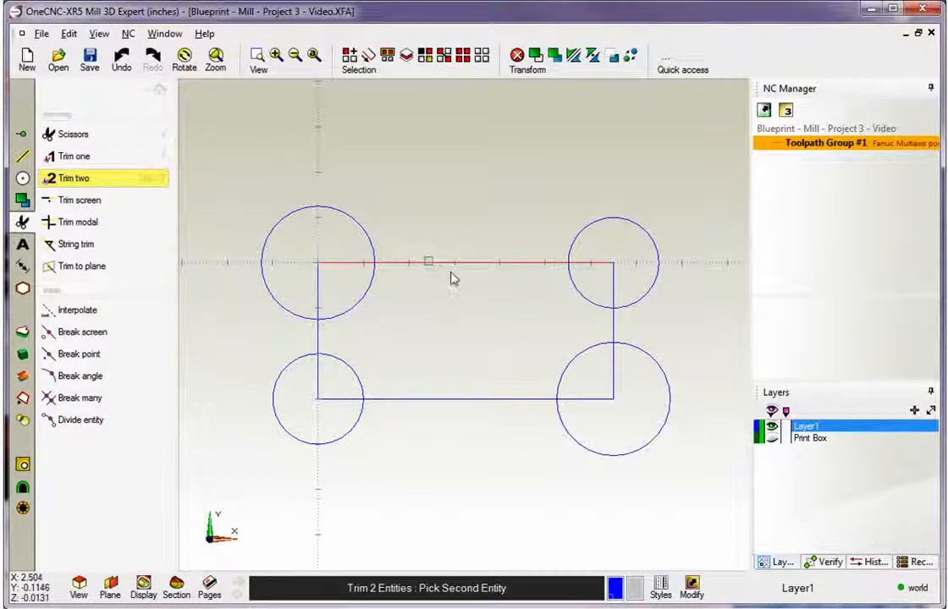
click(362, 302)
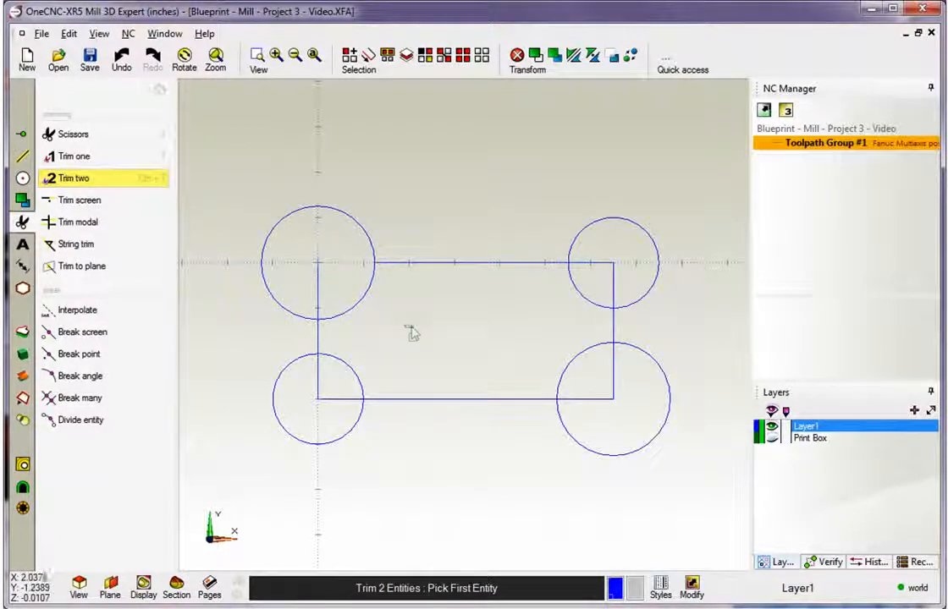
click(318, 337)
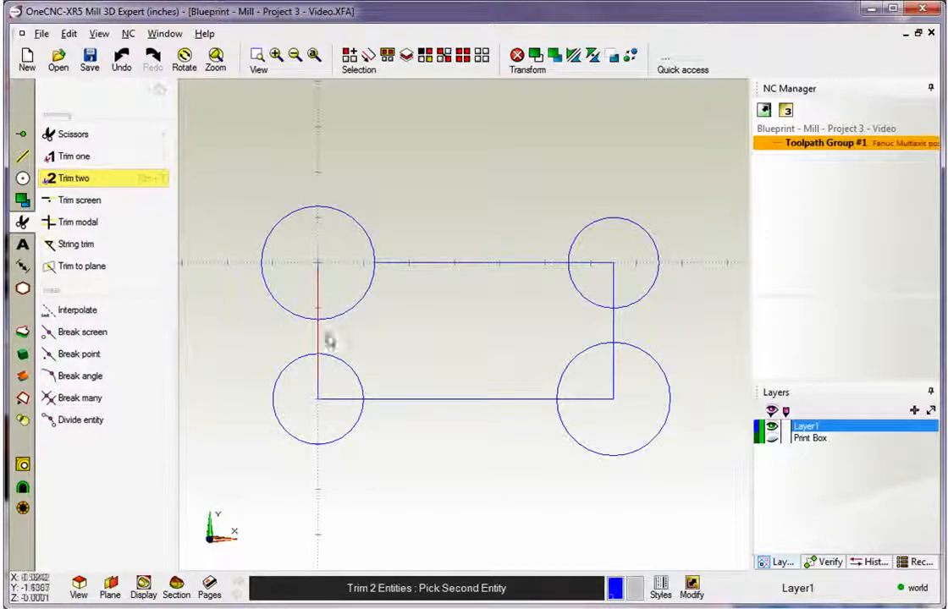
click(344, 317)
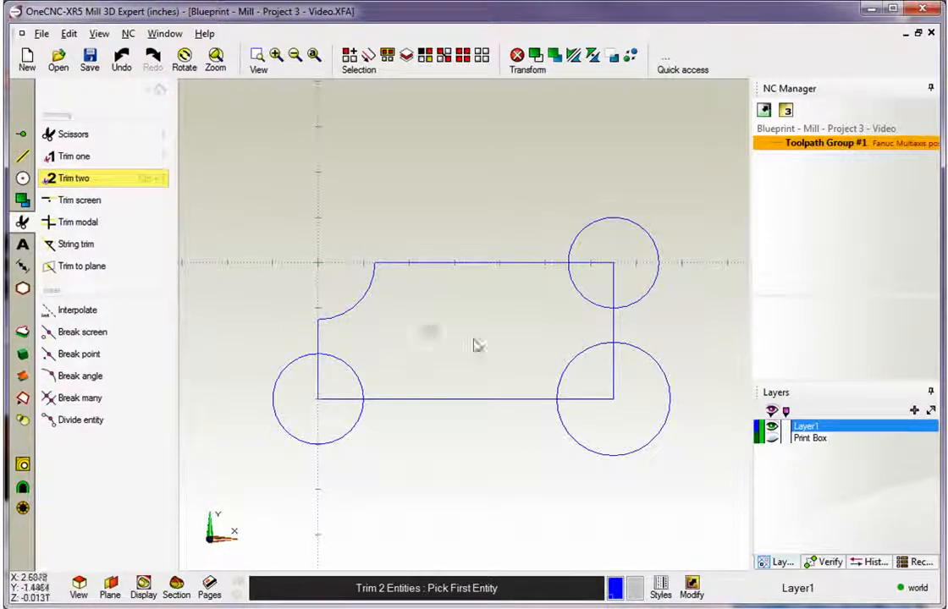
Trim the lower-right circle against the right and bottom lines, keeping only the concave arc inside the rectangle.
click(614, 328)
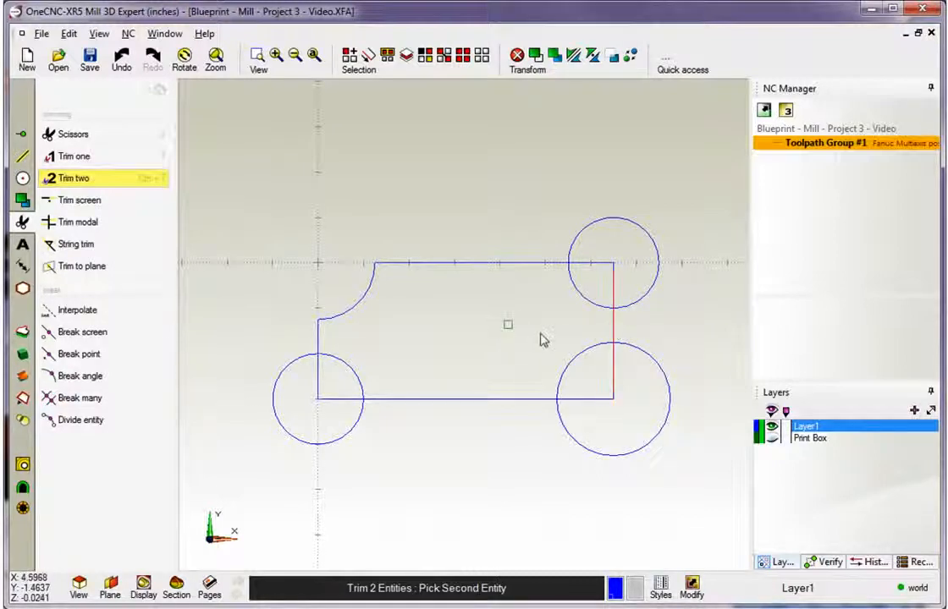
click(572, 364)
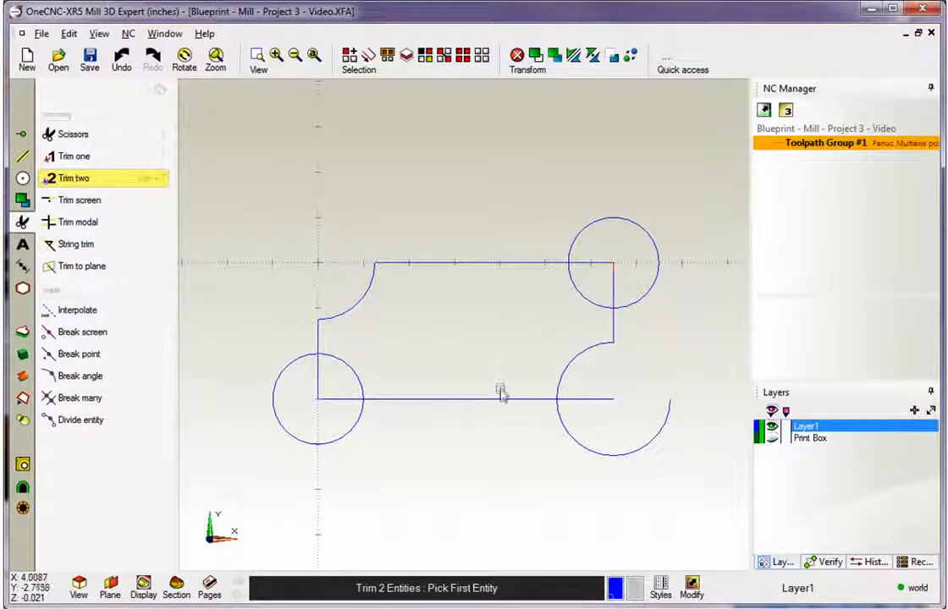
click(568, 370)
click(512, 398)
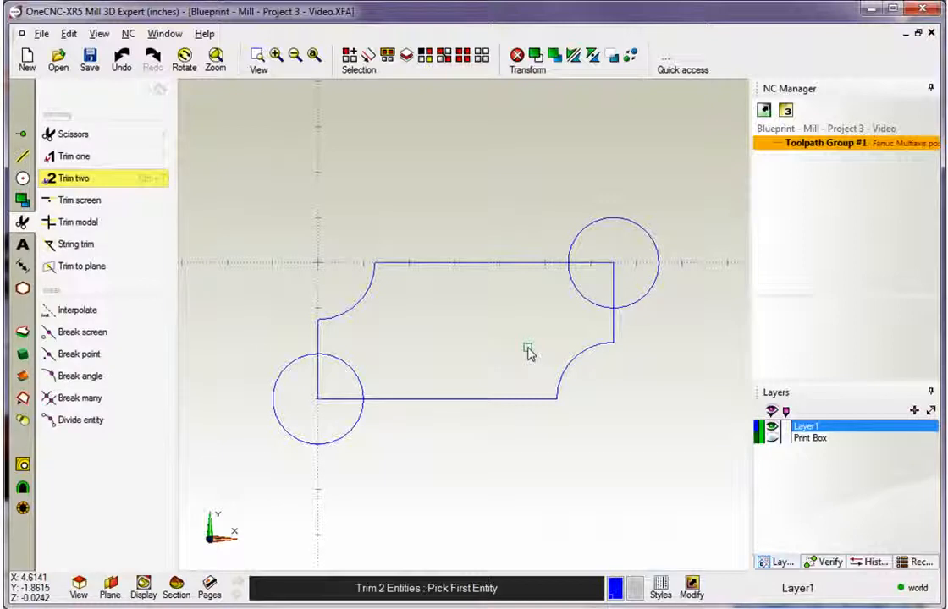
Remove the inner arcs and the line segments inside the lower-left and upper-right circles with Scissors, leaving rounded outer lobes.
click(83, 138)
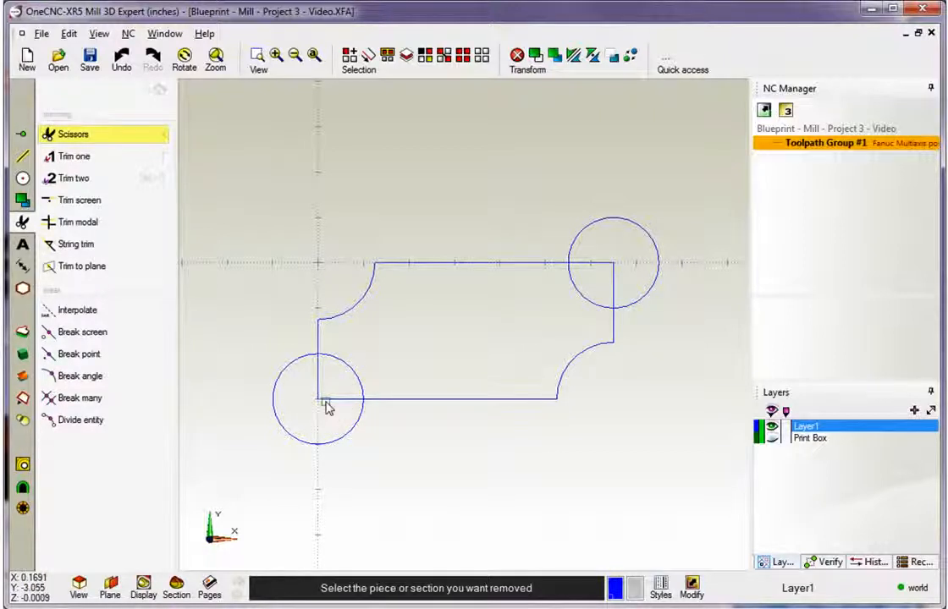
click(348, 366)
click(345, 399)
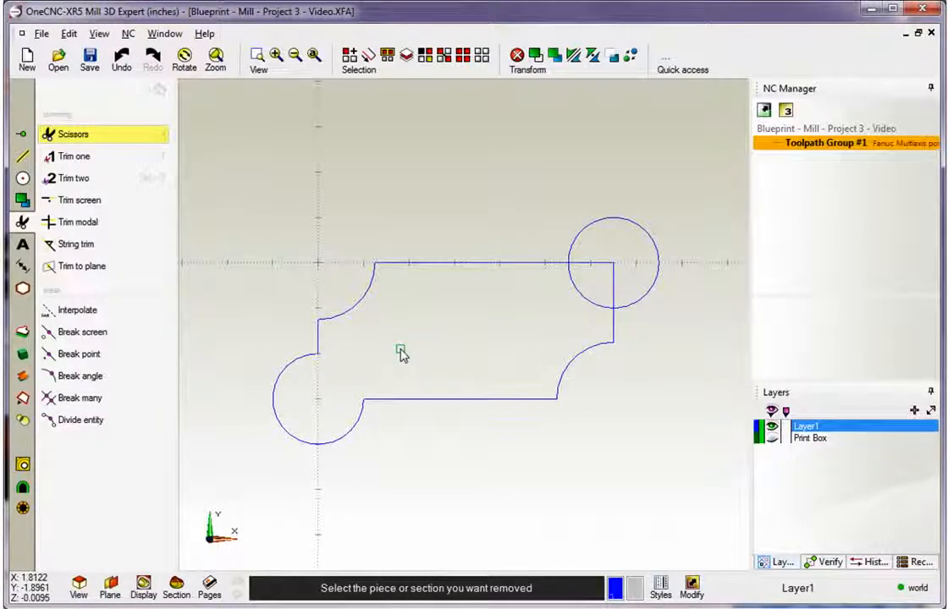
click(584, 297)
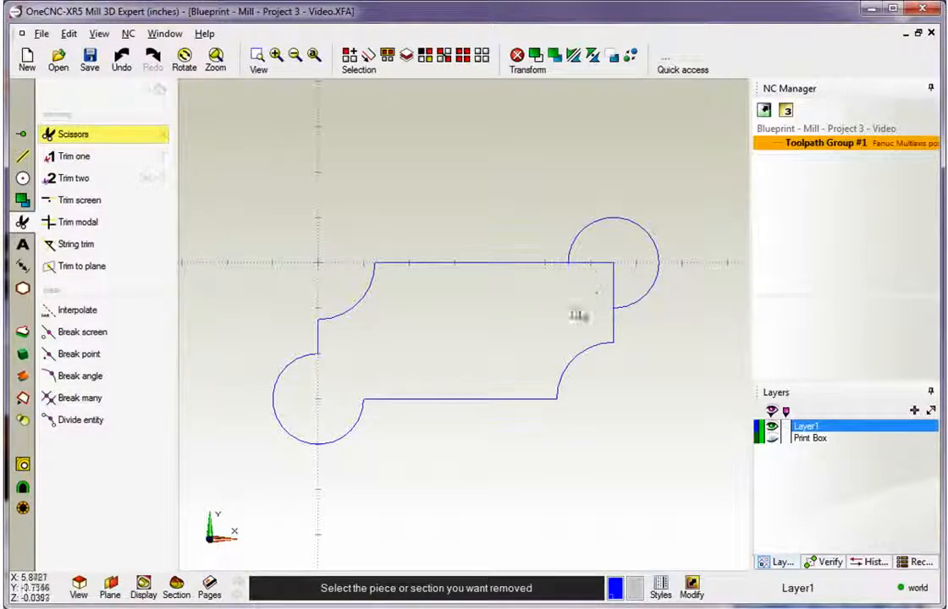
click(590, 263)
click(614, 284)
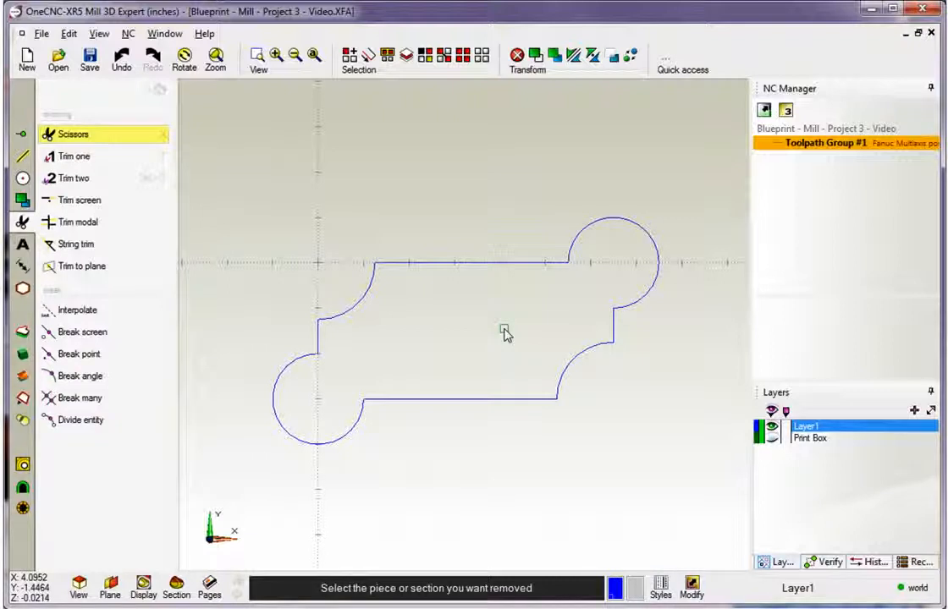
Finish trimming and temporarily show the Print Box layer to check which corners need fillets and their radius, hiding it again.
right_click(294, 194)
click(155, 88)
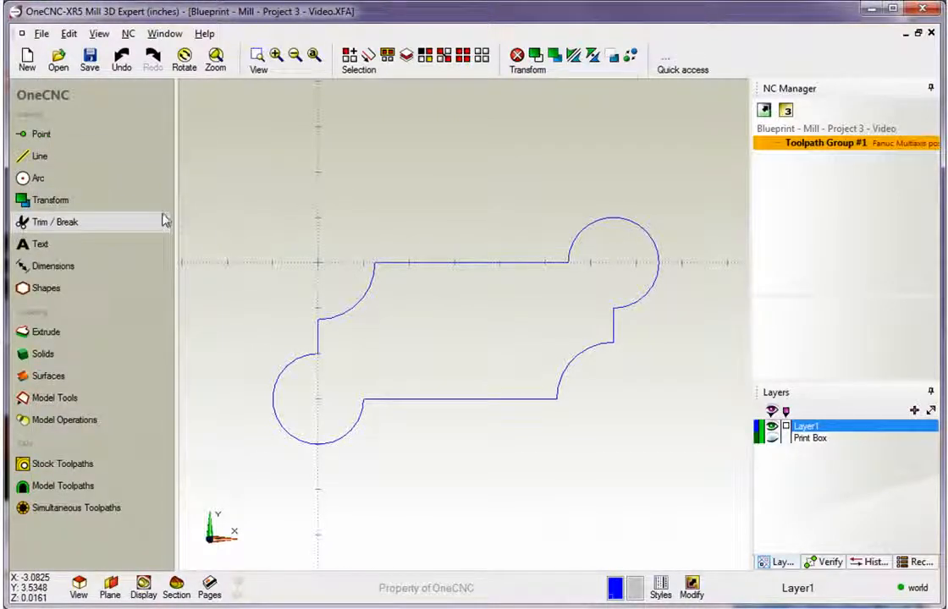
click(772, 439)
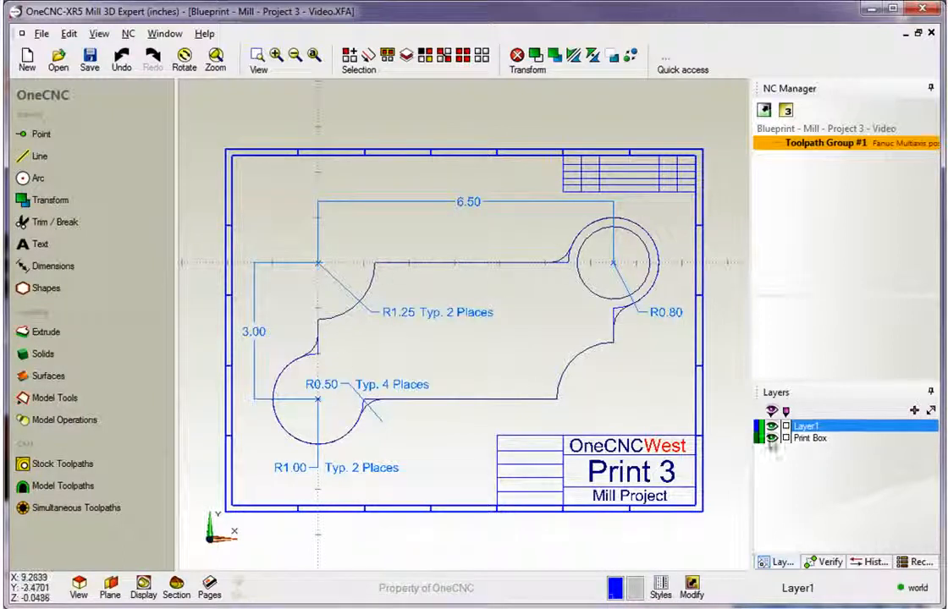
click(772, 438)
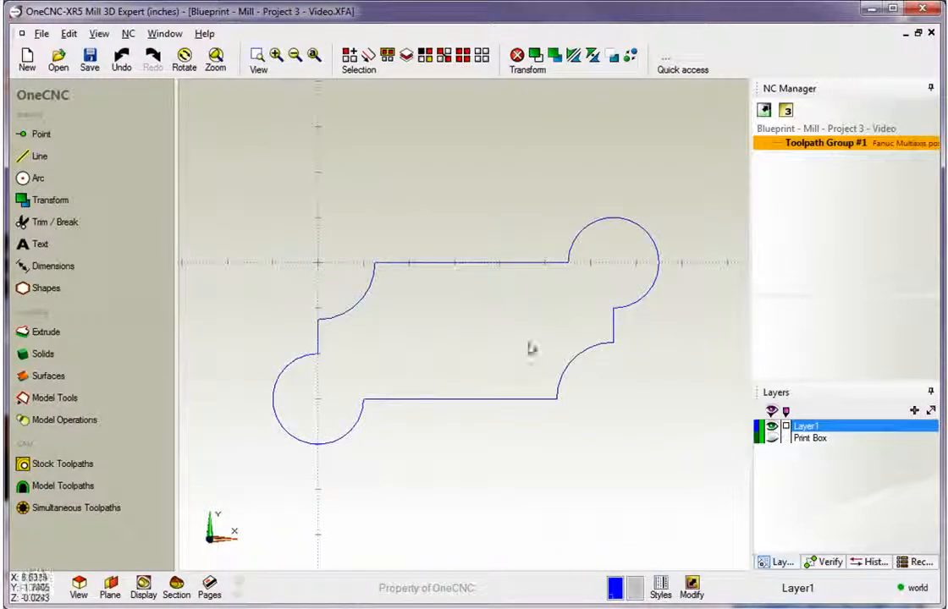
Fillet the lower-left lobe into the left vertical line and the bottom line with radius 0.5.
click(34, 181)
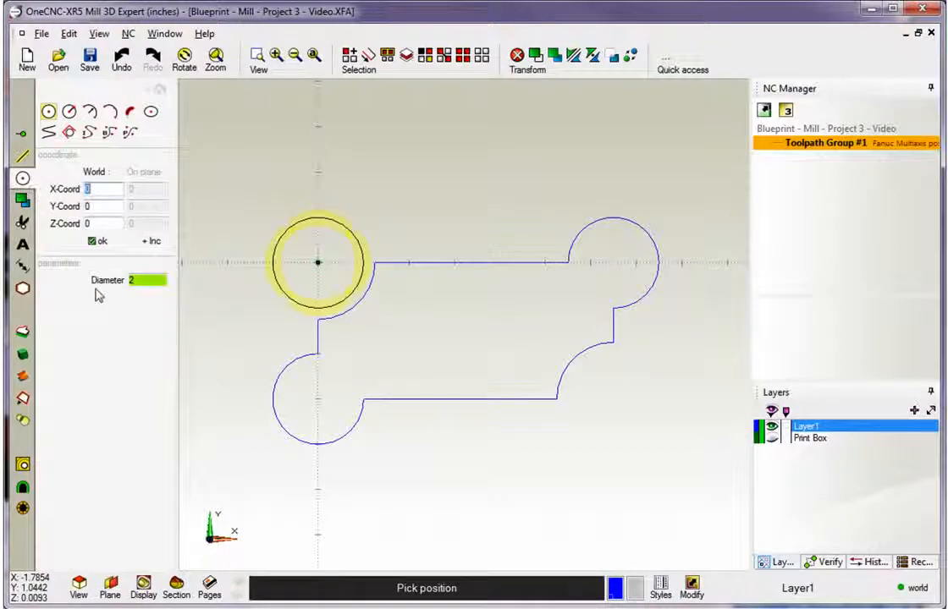
click(129, 111)
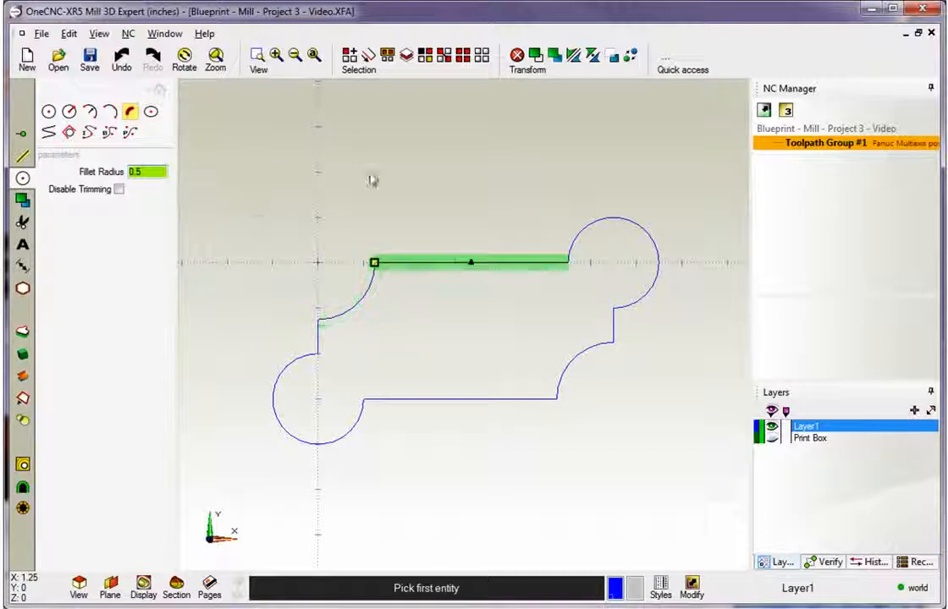
scroll(305, 372, up, 3)
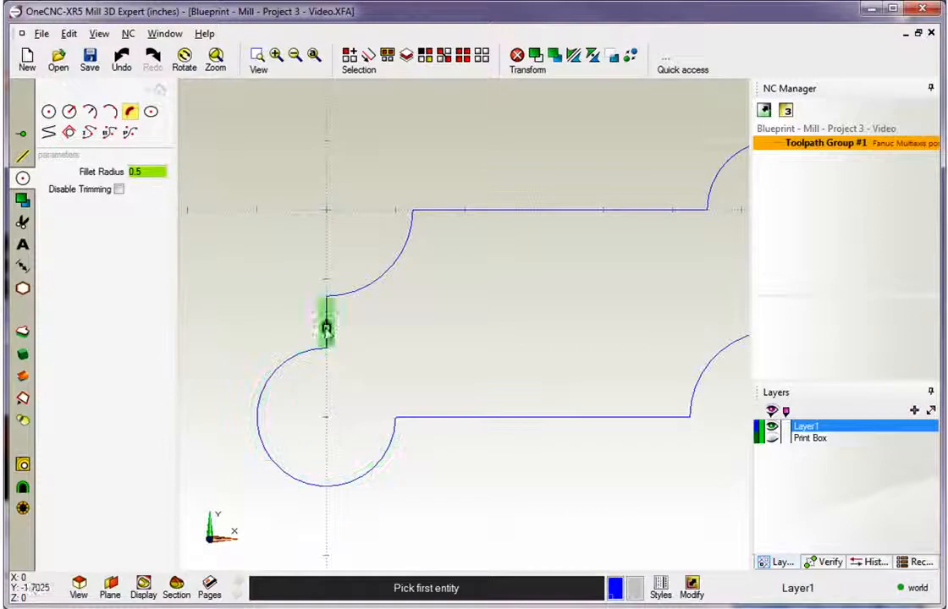
click(286, 362)
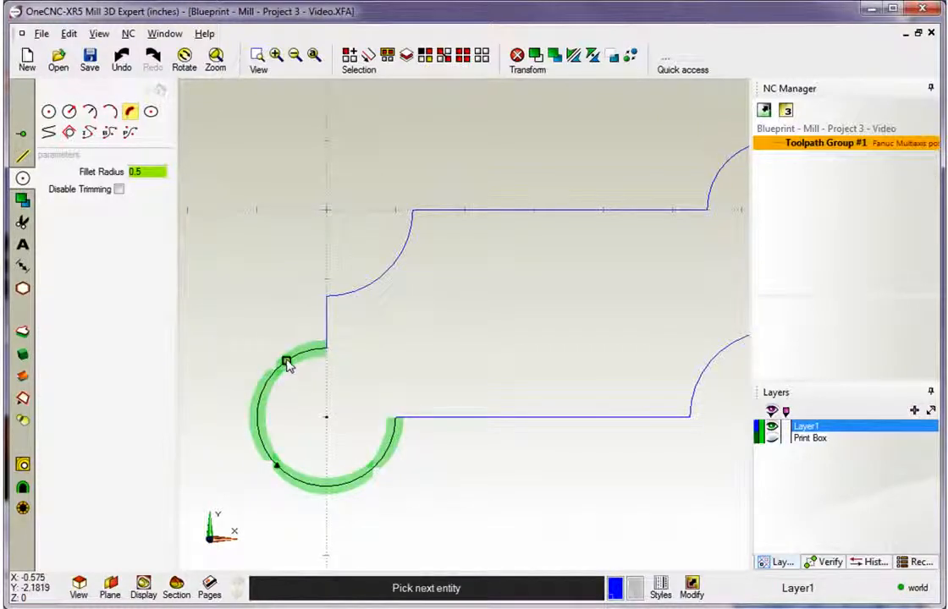
click(327, 315)
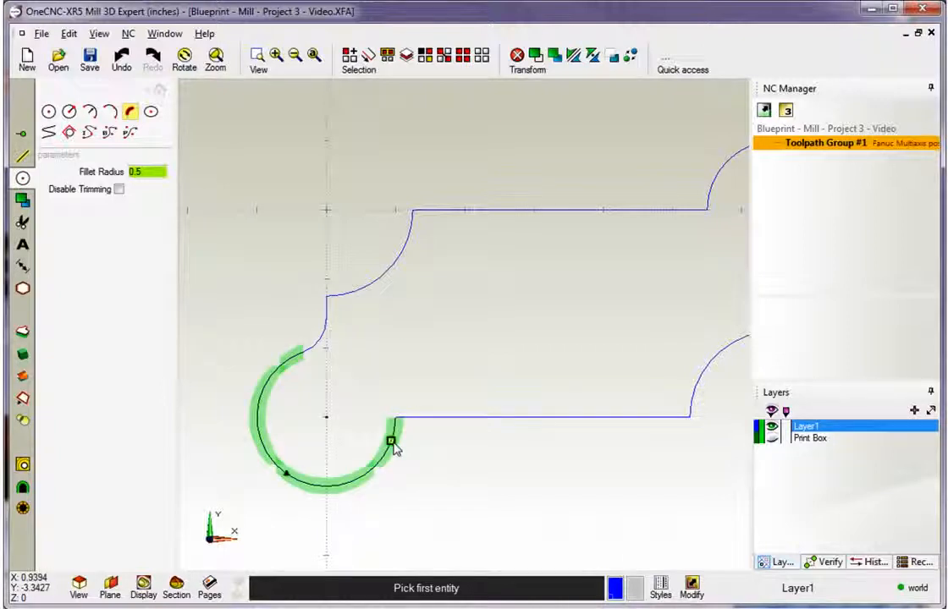
click(471, 426)
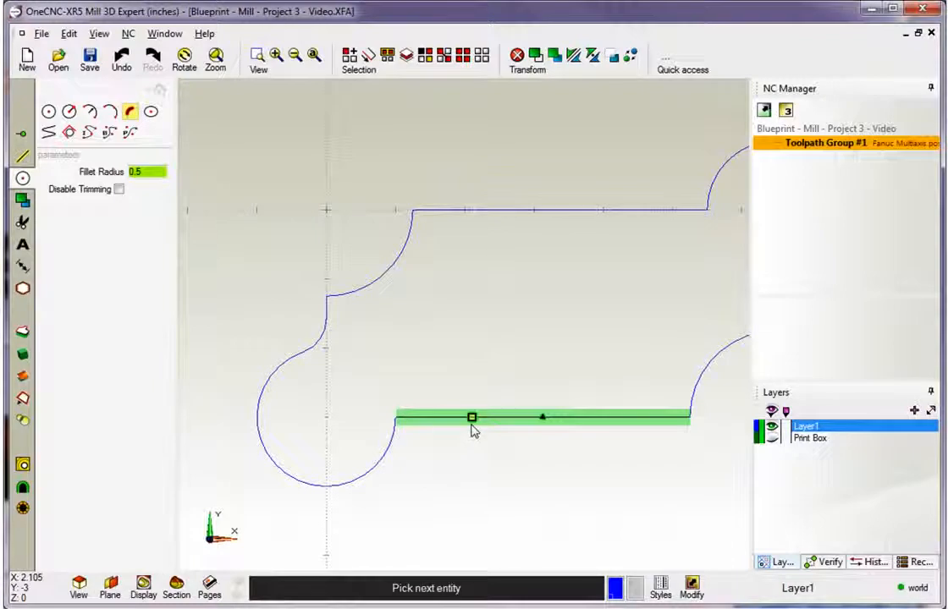
click(392, 463)
Fillet the upper-right lobe into the right vertical line and the top line with radius 0.5, and finish the fillet command.
scroll(485, 394, down, 1)
middle_drag(520, 354, 335, 415)
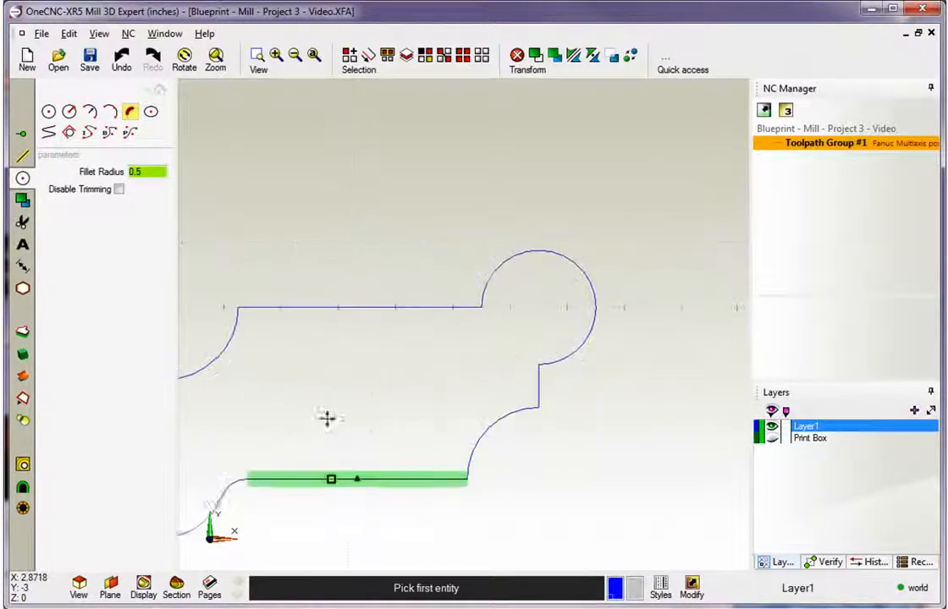
click(563, 373)
click(546, 392)
scroll(475, 372, up, 1)
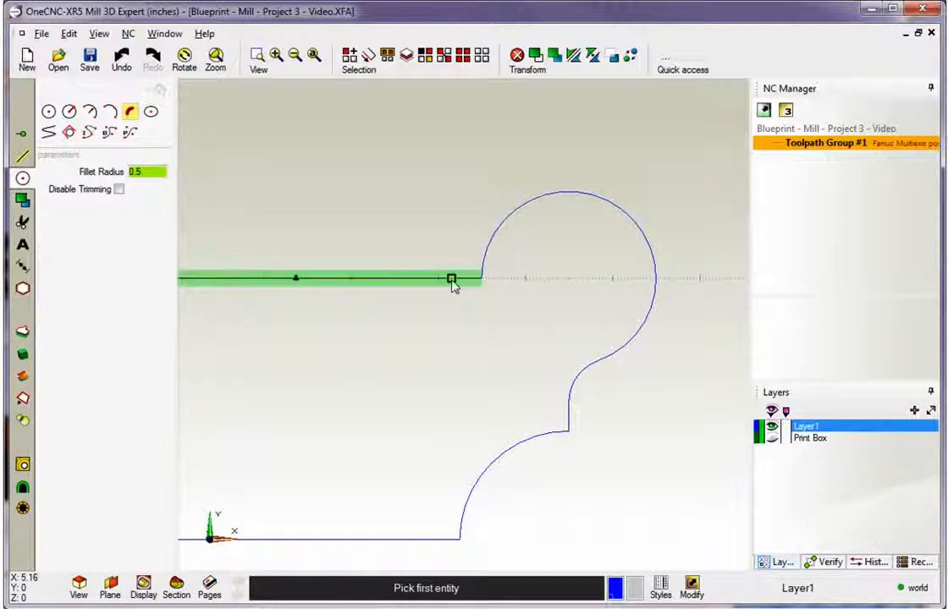
click(490, 245)
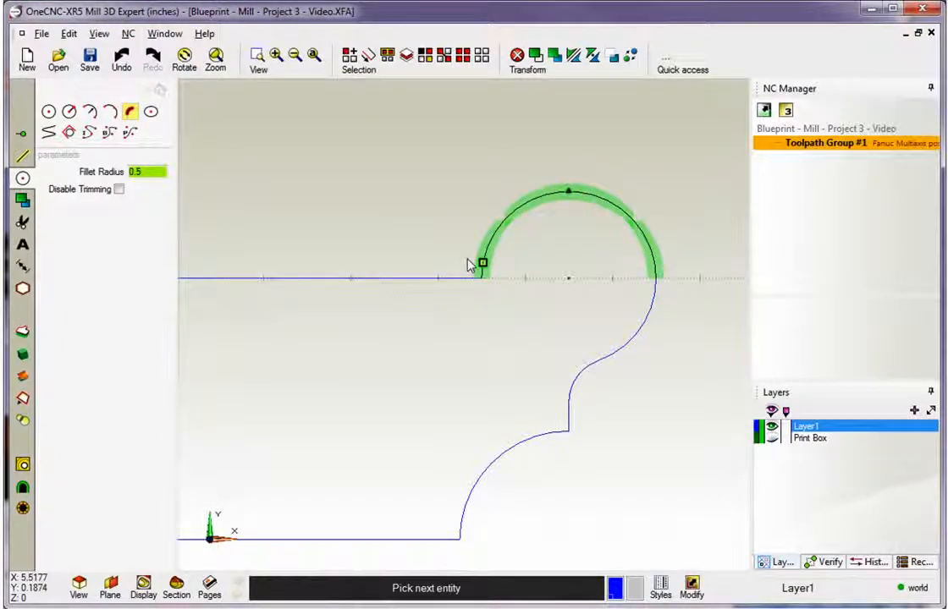
click(471, 265)
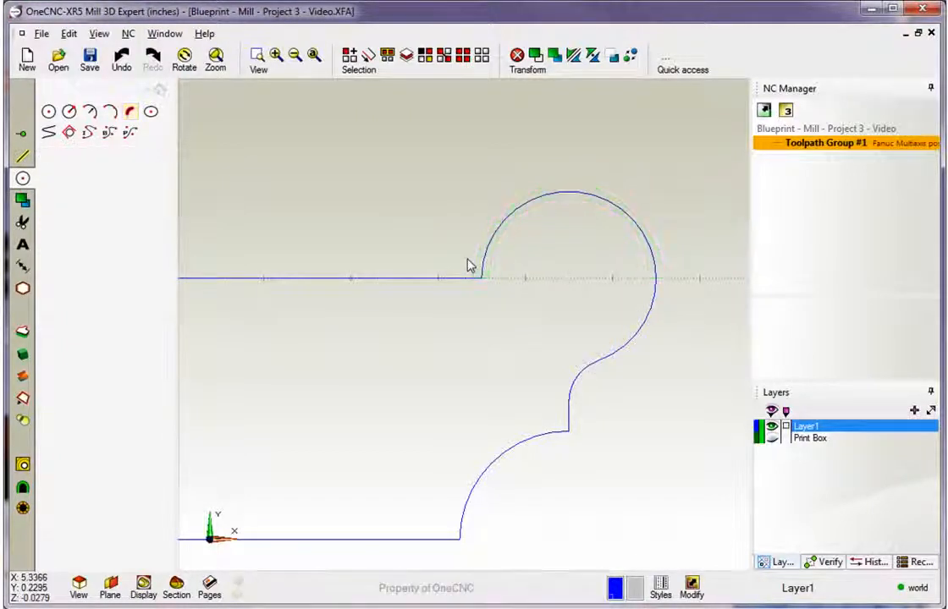
click(131, 113)
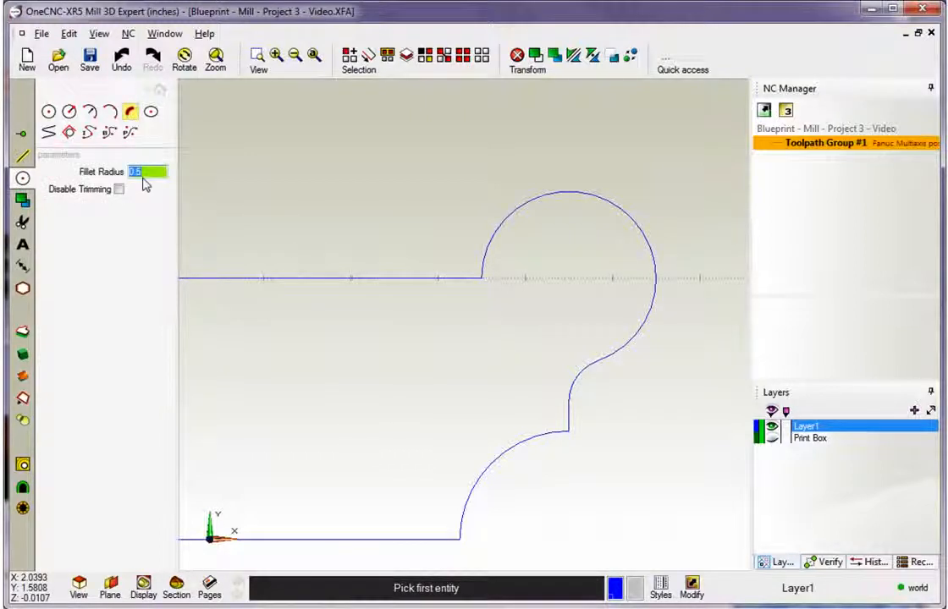
click(437, 272)
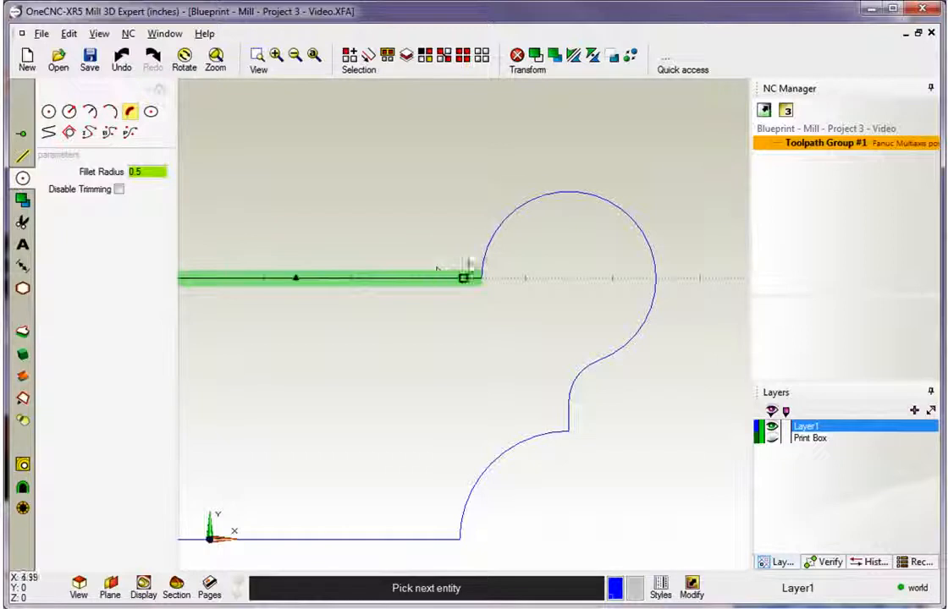
click(500, 226)
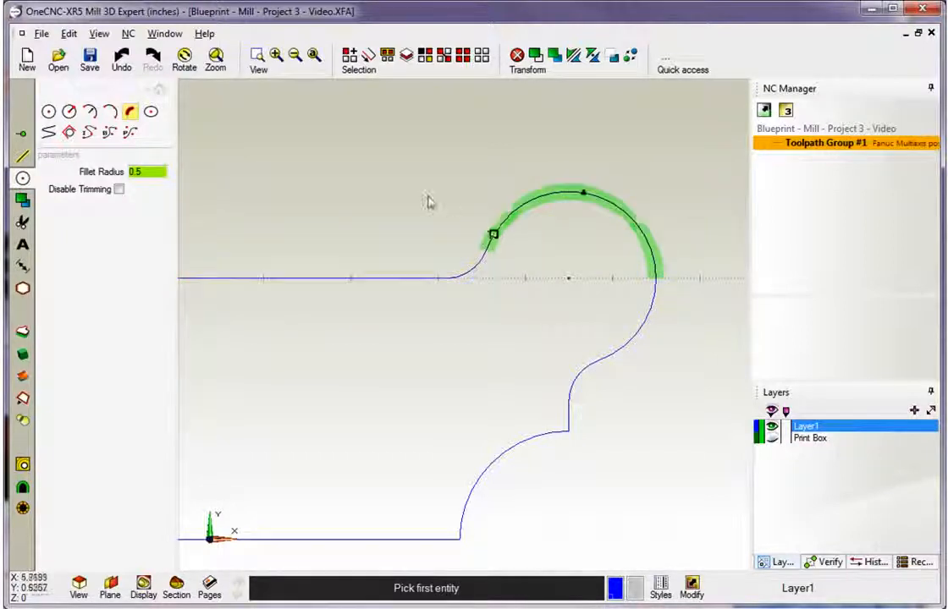
key(Escape)
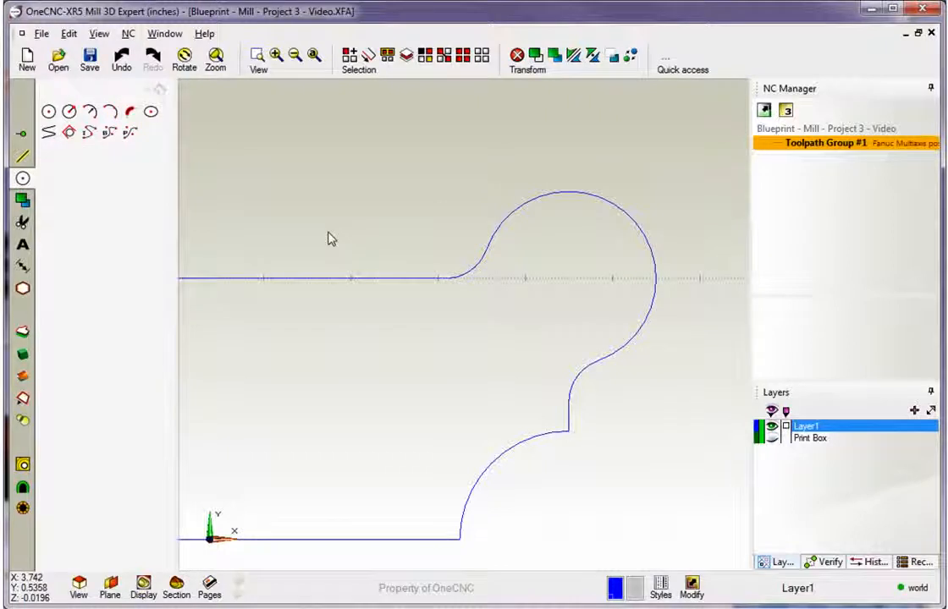
Check the hole's size on the Print Box layer and draw a circle of diameter 1.6 concentric with the upper-right lobe.
scroll(364, 263, down, 1)
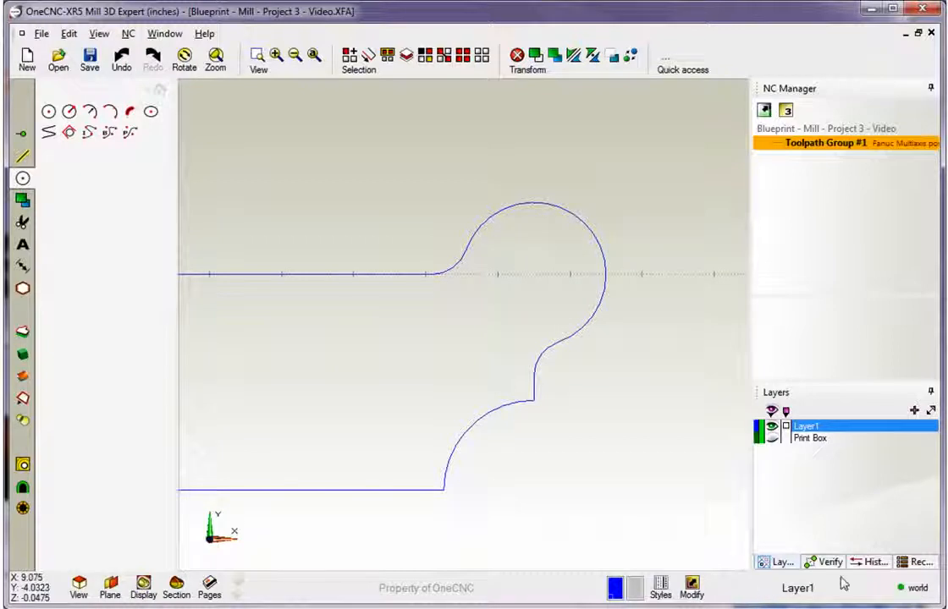
click(772, 438)
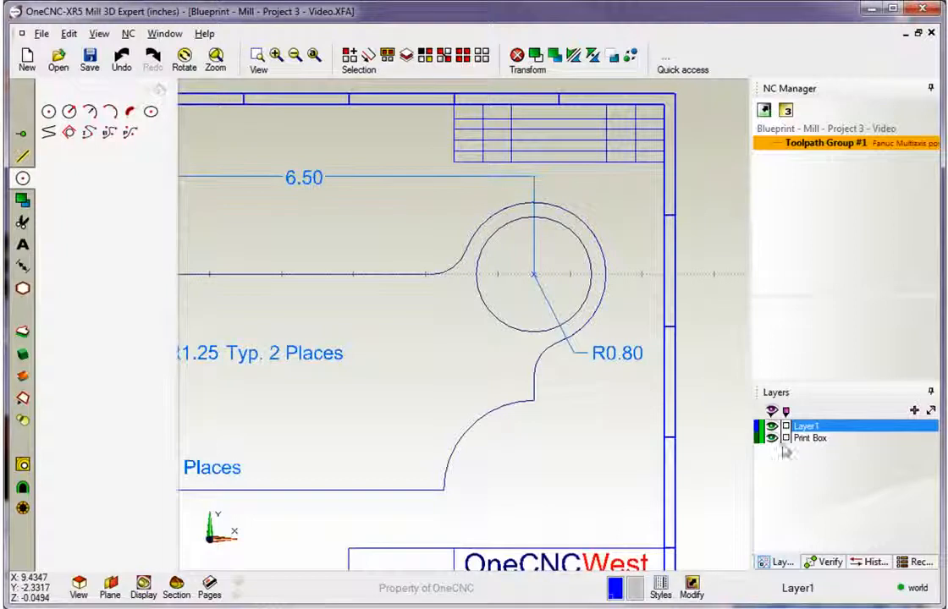
click(772, 438)
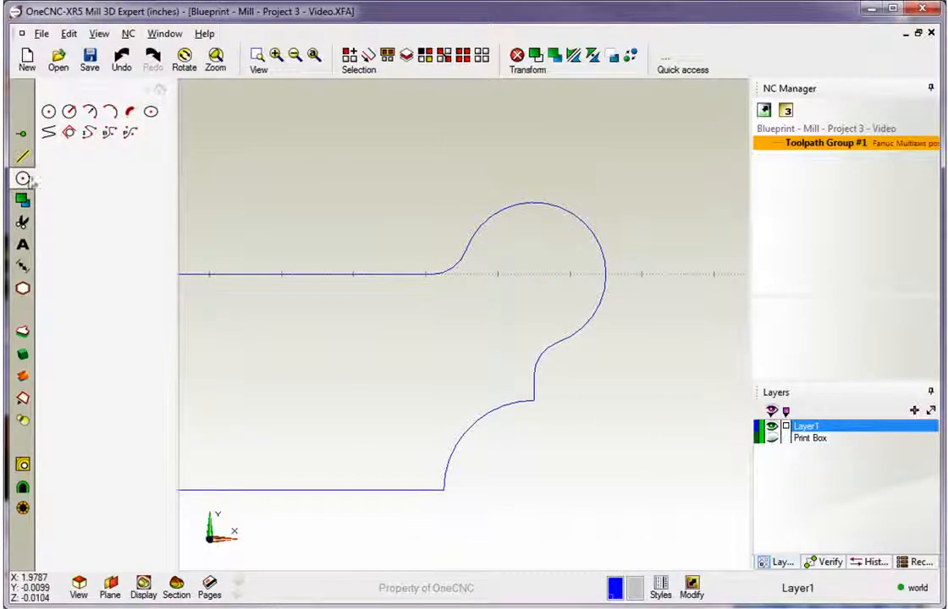
click(48, 112)
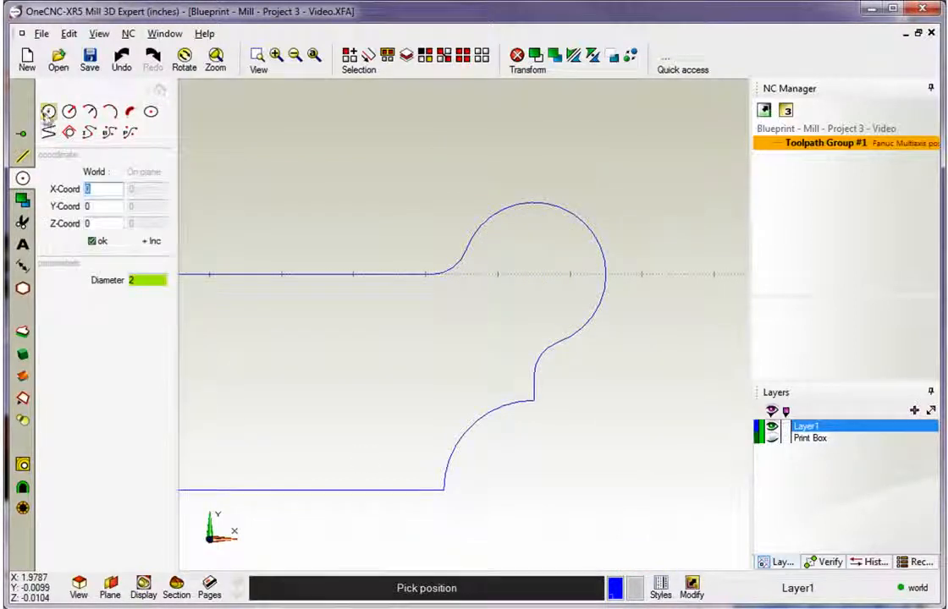
click(125, 280)
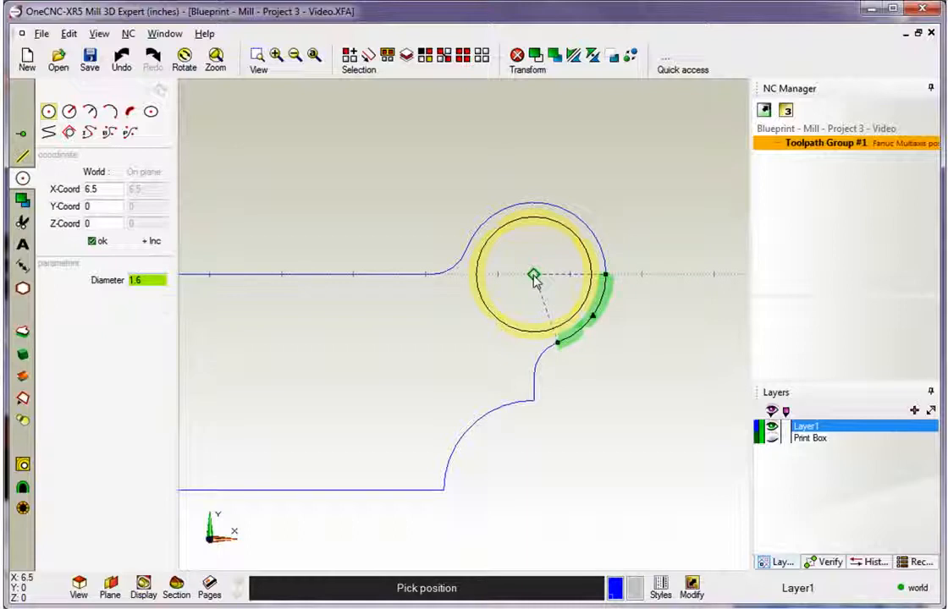
click(533, 275)
key(Escape)
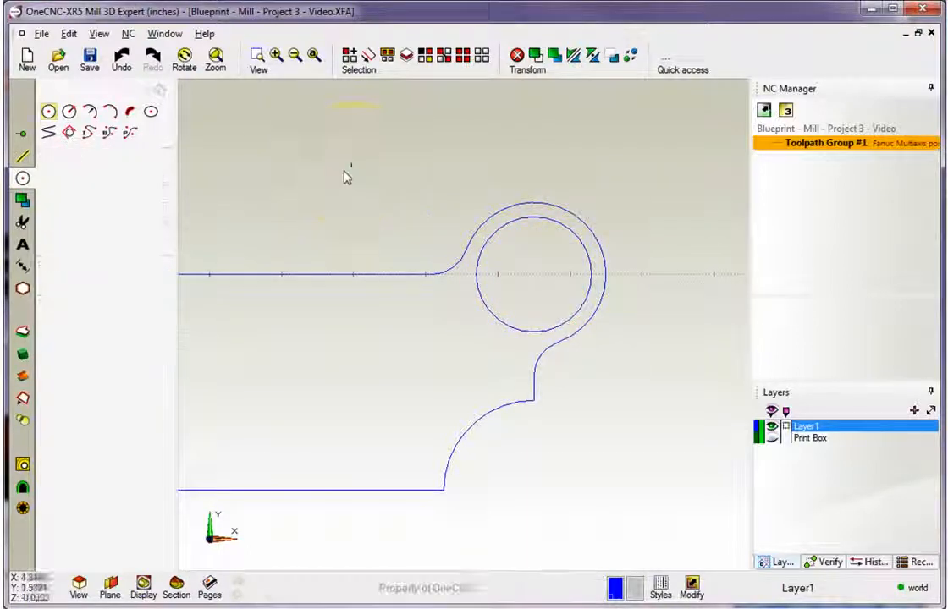
Bring the whole part into view and compare the finished outline with the Print Box layer, leaving that layer hidden.
scroll(310, 226, down, 1)
middle_drag(311, 235, 468, 214)
scroll(469, 218, up, 1)
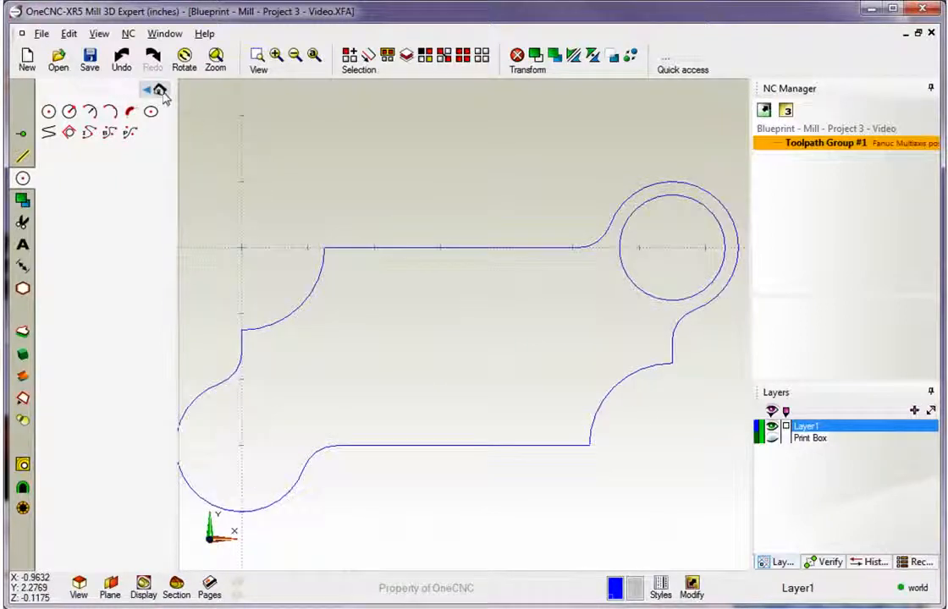
click(160, 91)
scroll(382, 212, down, 1)
scroll(382, 214, down, 1)
click(770, 440)
click(771, 440)
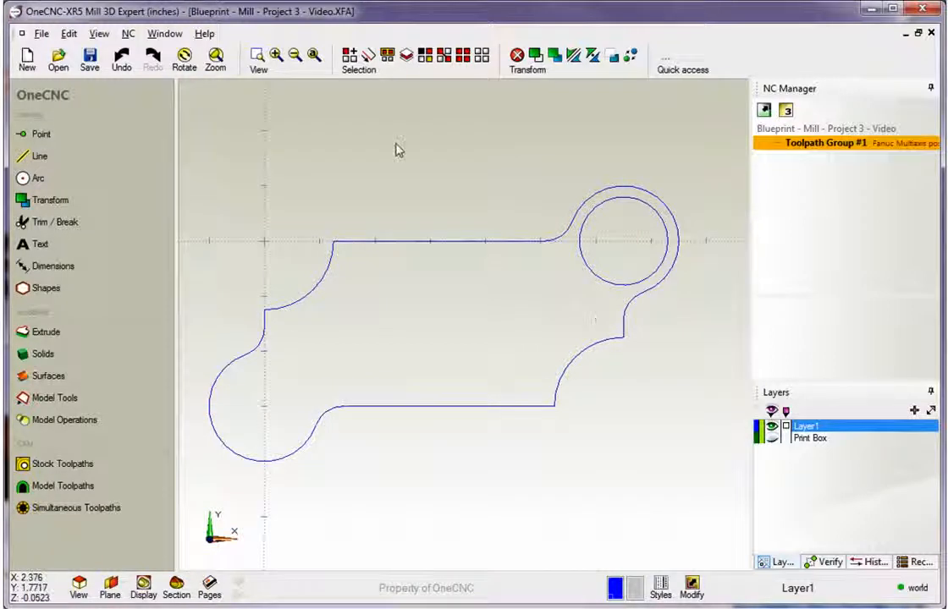